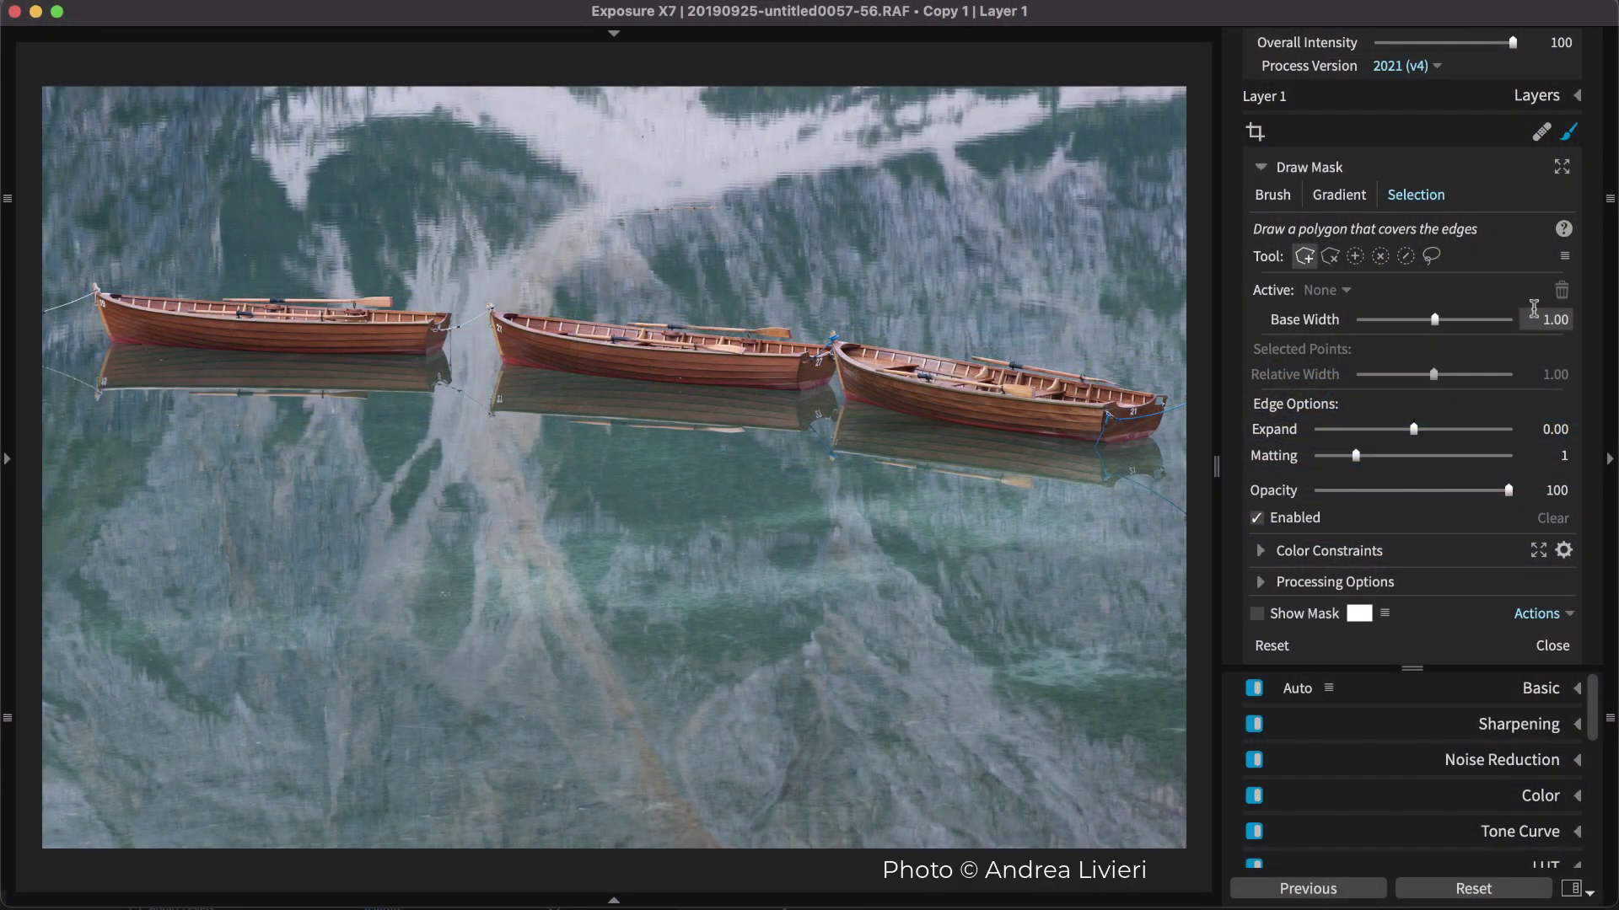
Lasso the leftmost rowboat and its reflection, settling the Sensitivity at 86.2.
{"action": "left_click", "coordinate": [1431, 257]}
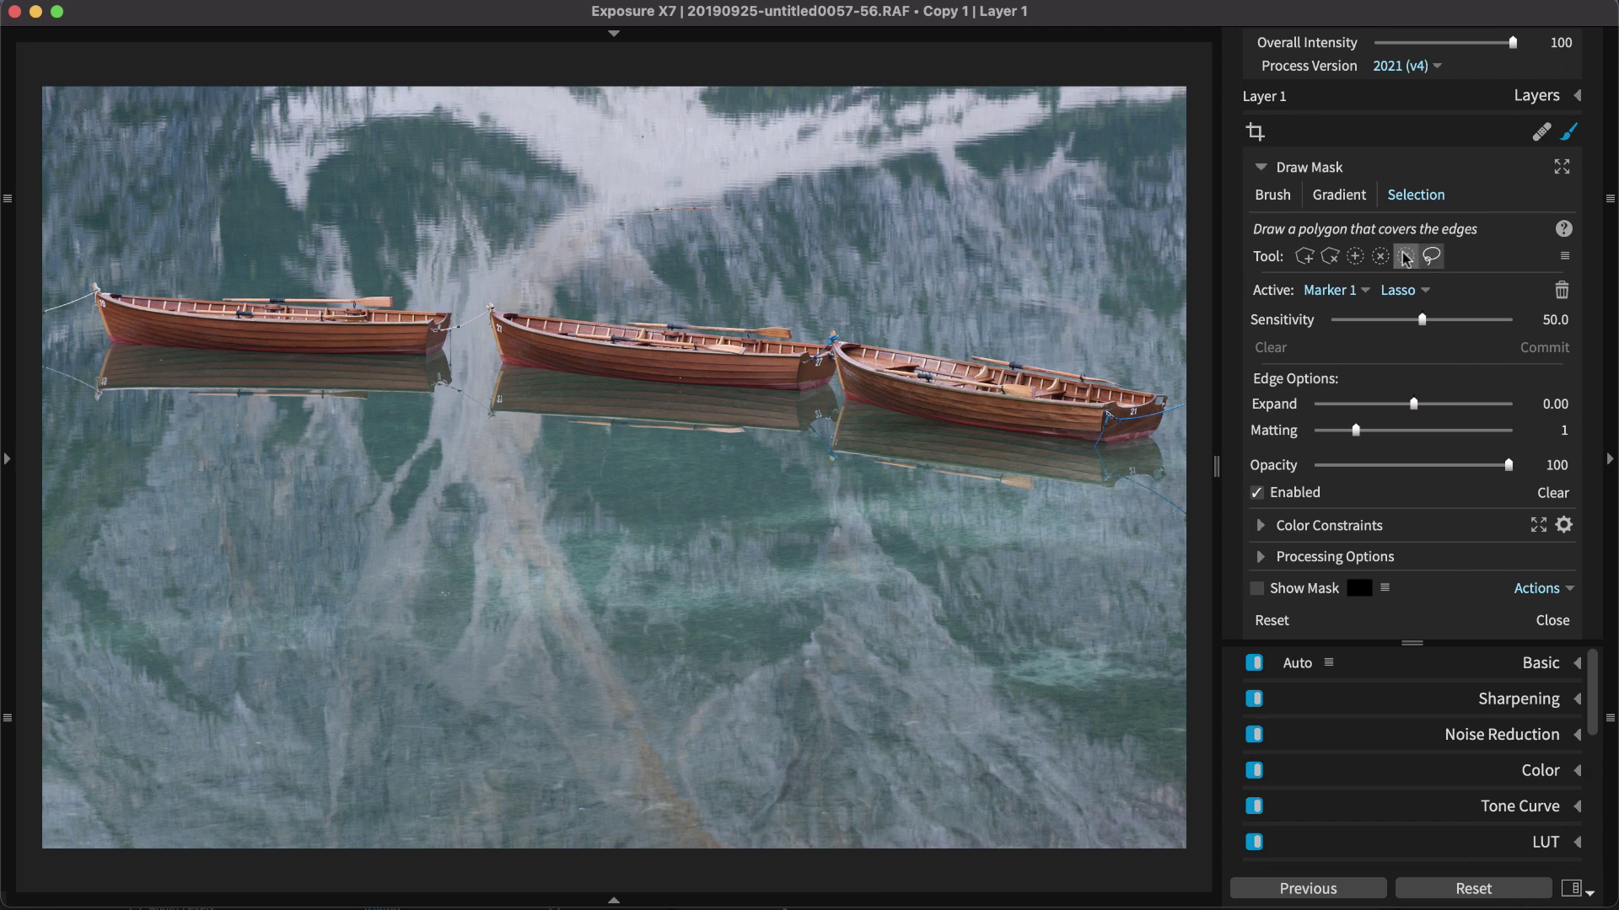
{"action": "mouse_move", "coordinate": [430, 231]}
{"action": "left_mouse_down"}
{"action": "mouse_move", "coordinate": [137, 231]}
{"action": "mouse_move", "coordinate": [75, 301]}
{"action": "mouse_move", "coordinate": [85, 382]}
{"action": "mouse_move", "coordinate": [104, 417]}
{"action": "mouse_move", "coordinate": [151, 429]}
{"action": "mouse_move", "coordinate": [397, 434]}
{"action": "mouse_move", "coordinate": [436, 414]}
{"action": "mouse_move", "coordinate": [467, 365]}
{"action": "mouse_move", "coordinate": [471, 307]}
{"action": "mouse_move", "coordinate": [430, 227]}
{"action": "left_mouse_up"}
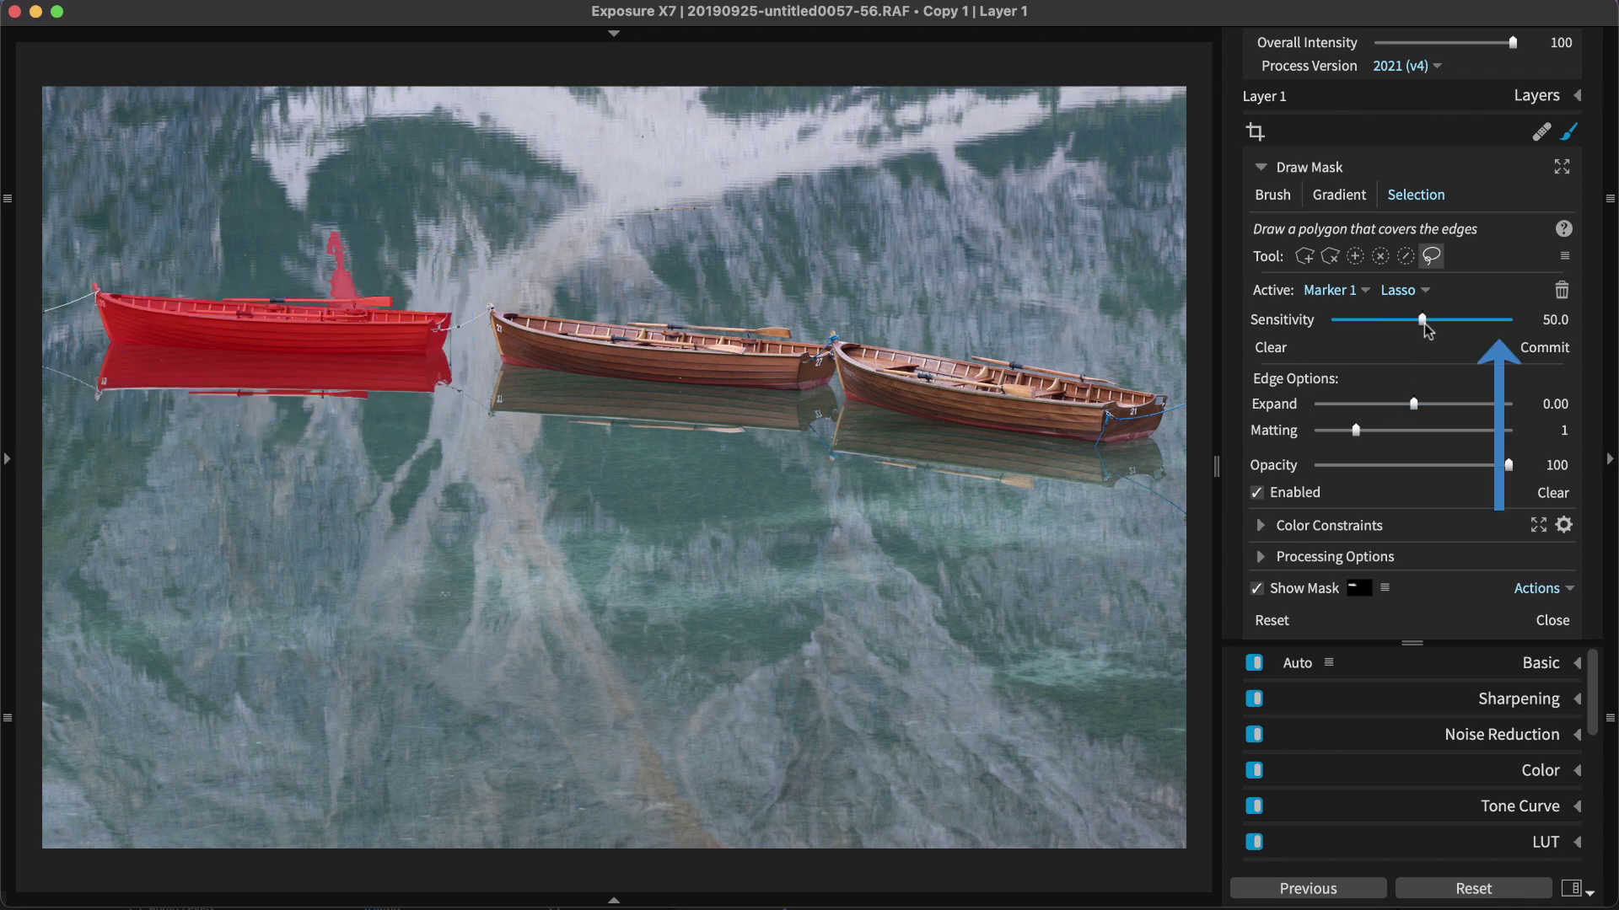
{"action": "left_click_drag", "start_coordinate": [1424, 324], "coordinate": [1477, 326]}
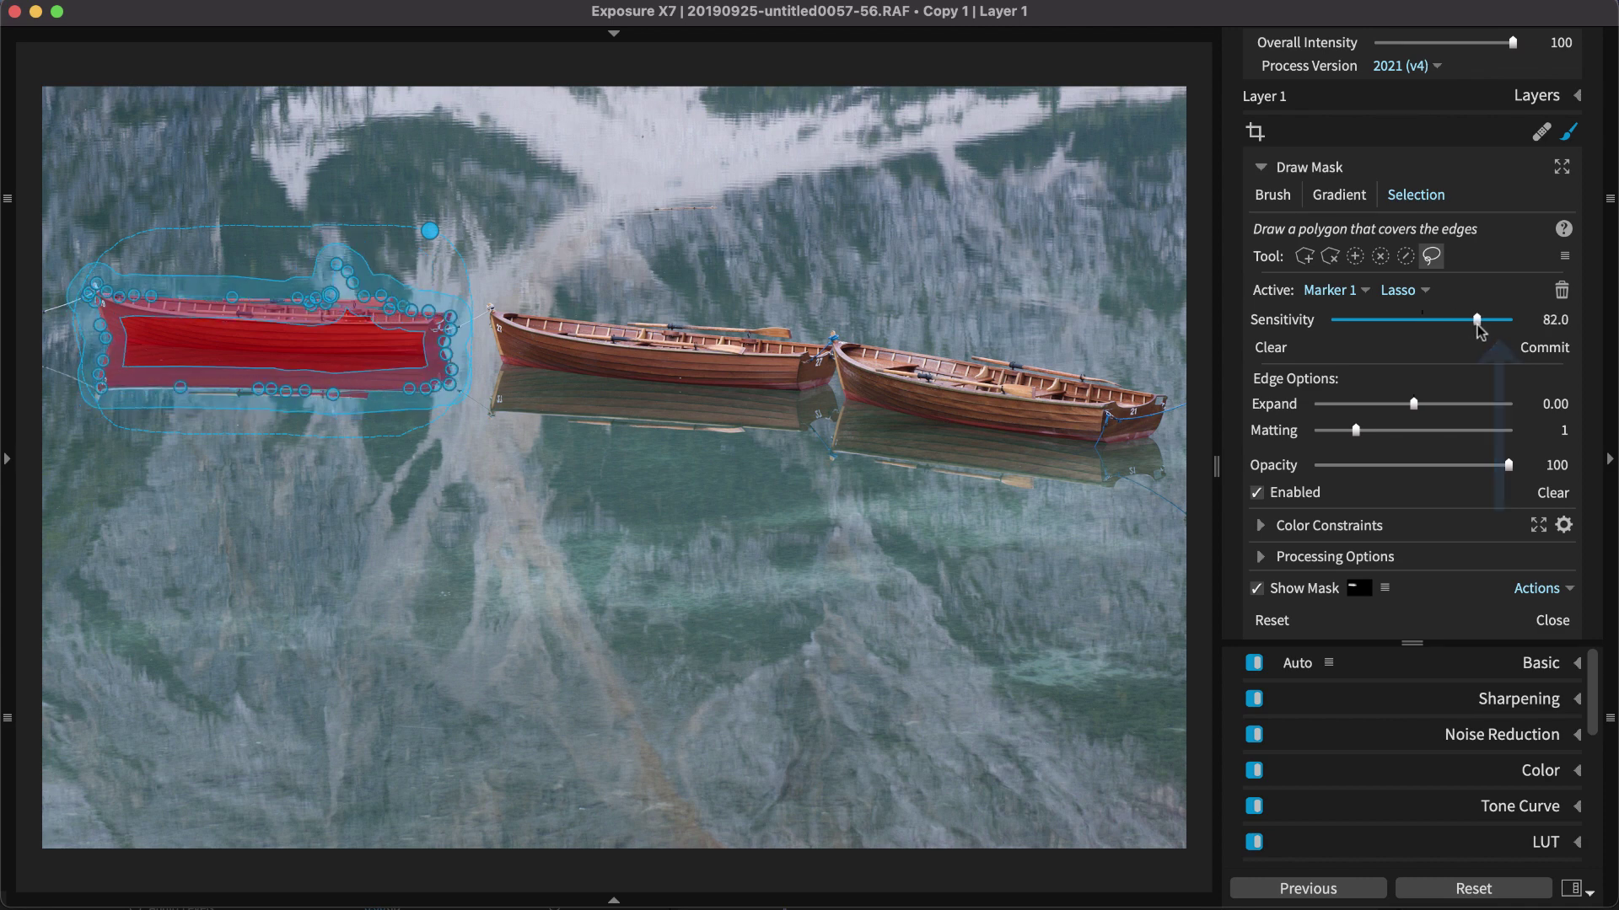
{"action": "mouse_move", "coordinate": [1476, 325]}
{"action": "left_mouse_down"}
{"action": "mouse_move", "coordinate": [1348, 330]}
{"action": "mouse_move", "coordinate": [1484, 327]}
{"action": "left_mouse_up"}
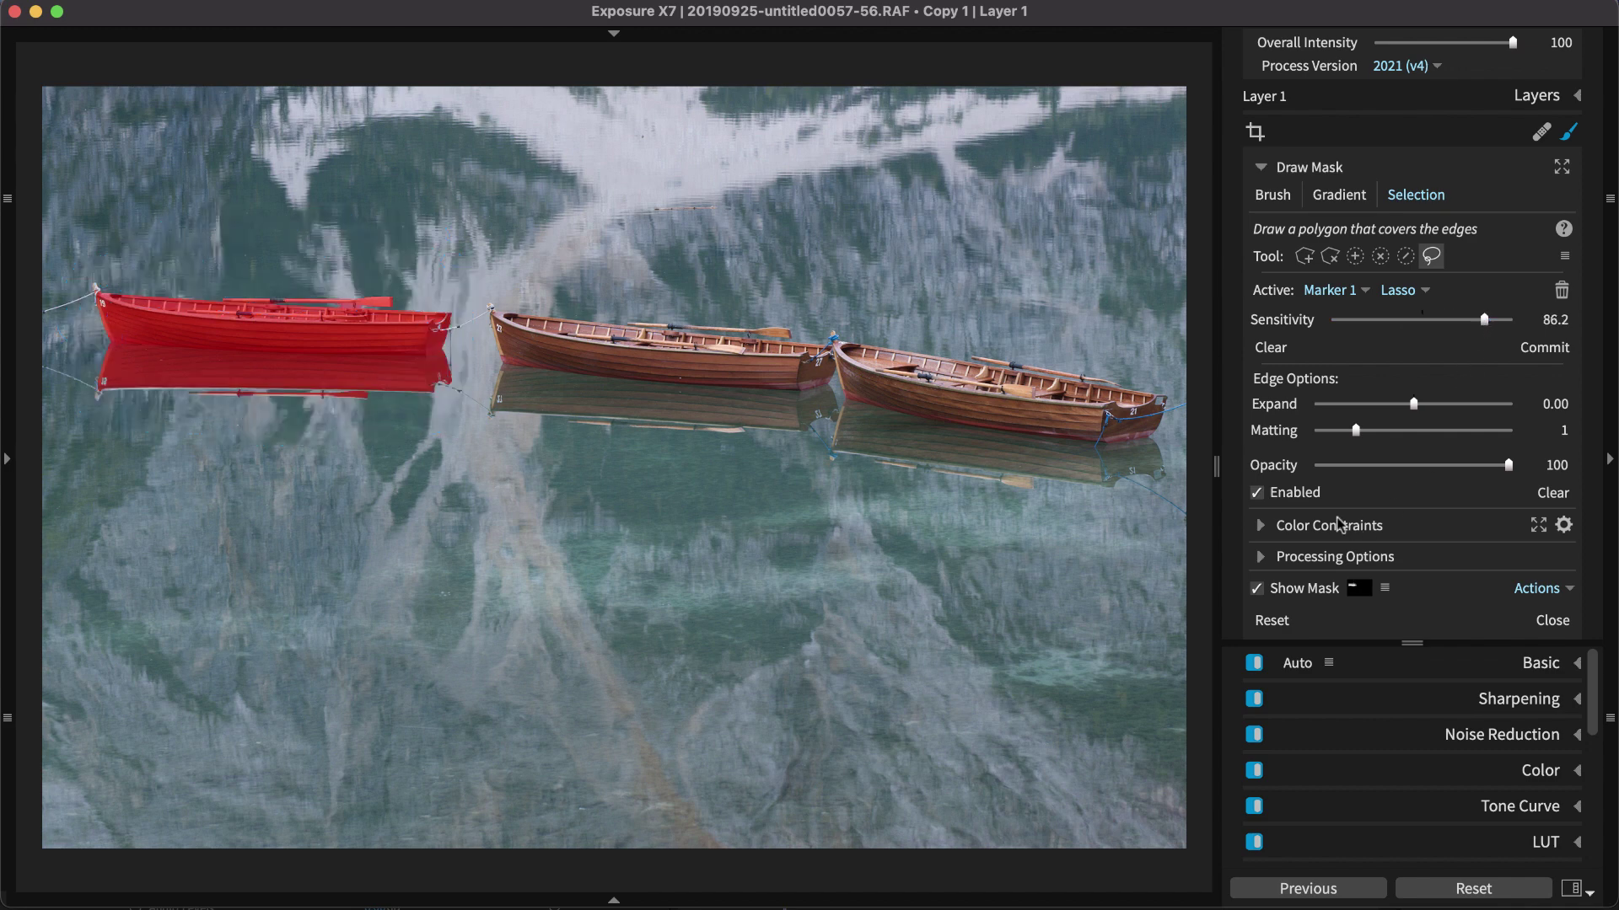
Clear the first mask, lasso the middle and right boats, and commit it as Polygon 1.
{"action": "left_click", "coordinate": [1276, 354]}
{"action": "mouse_move", "coordinate": [1056, 517]}
{"action": "left_mouse_down"}
{"action": "mouse_move", "coordinate": [361, 454]}
{"action": "mouse_move", "coordinate": [138, 226]}
{"action": "mouse_move", "coordinate": [928, 299]}
{"action": "mouse_move", "coordinate": [1207, 483]}
{"action": "mouse_move", "coordinate": [1055, 518]}
{"action": "left_mouse_up"}
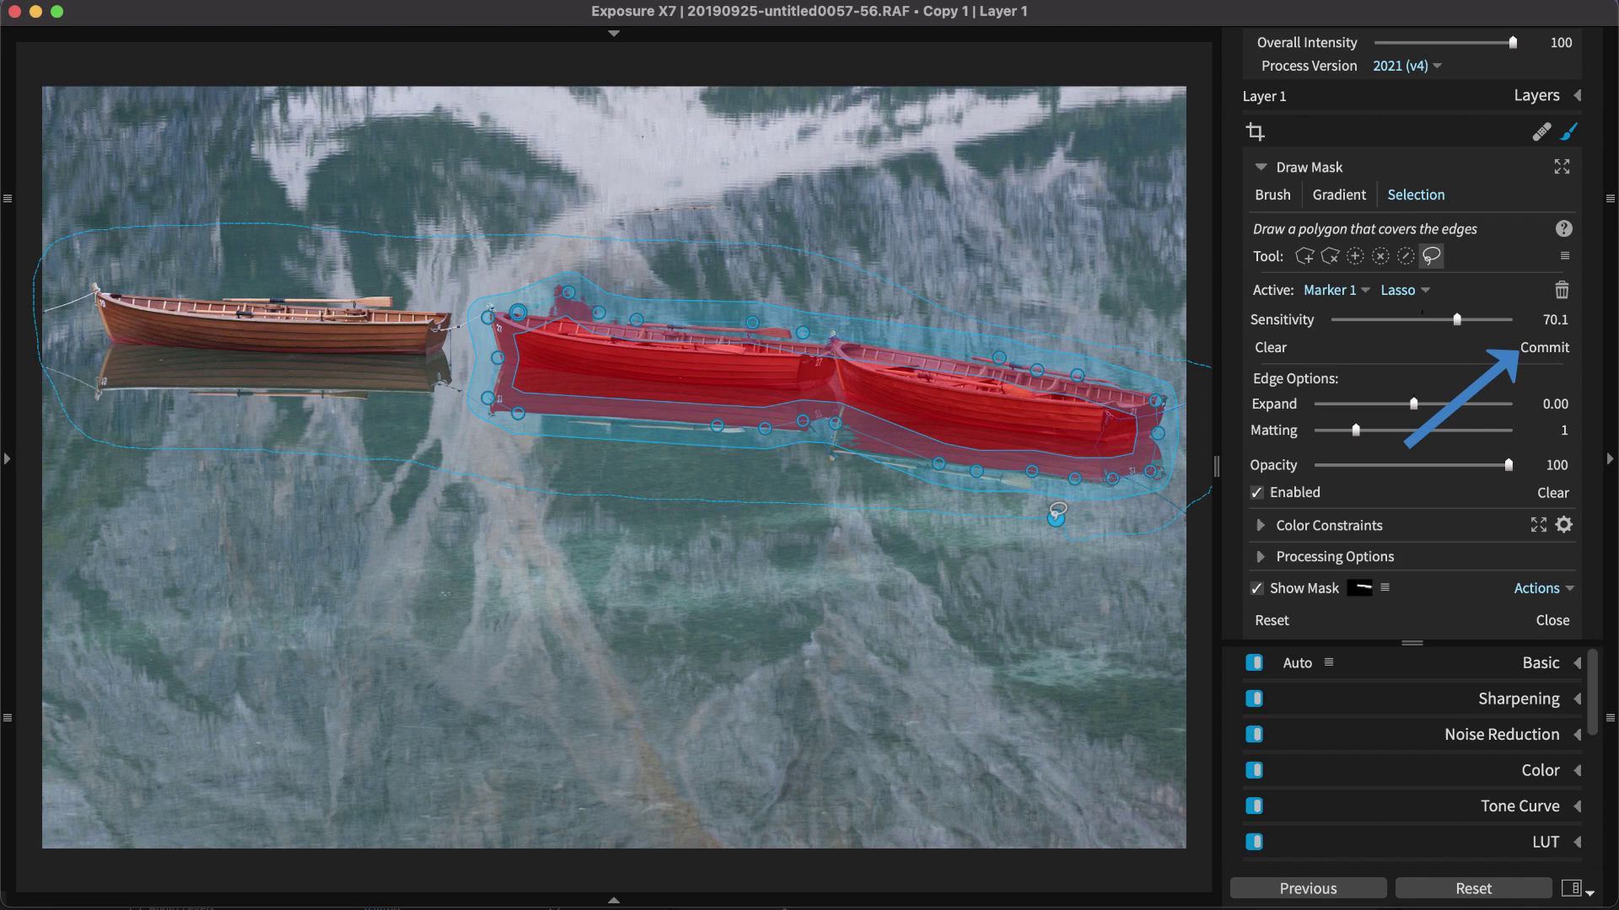
{"action": "left_click", "coordinate": [1057, 514]}
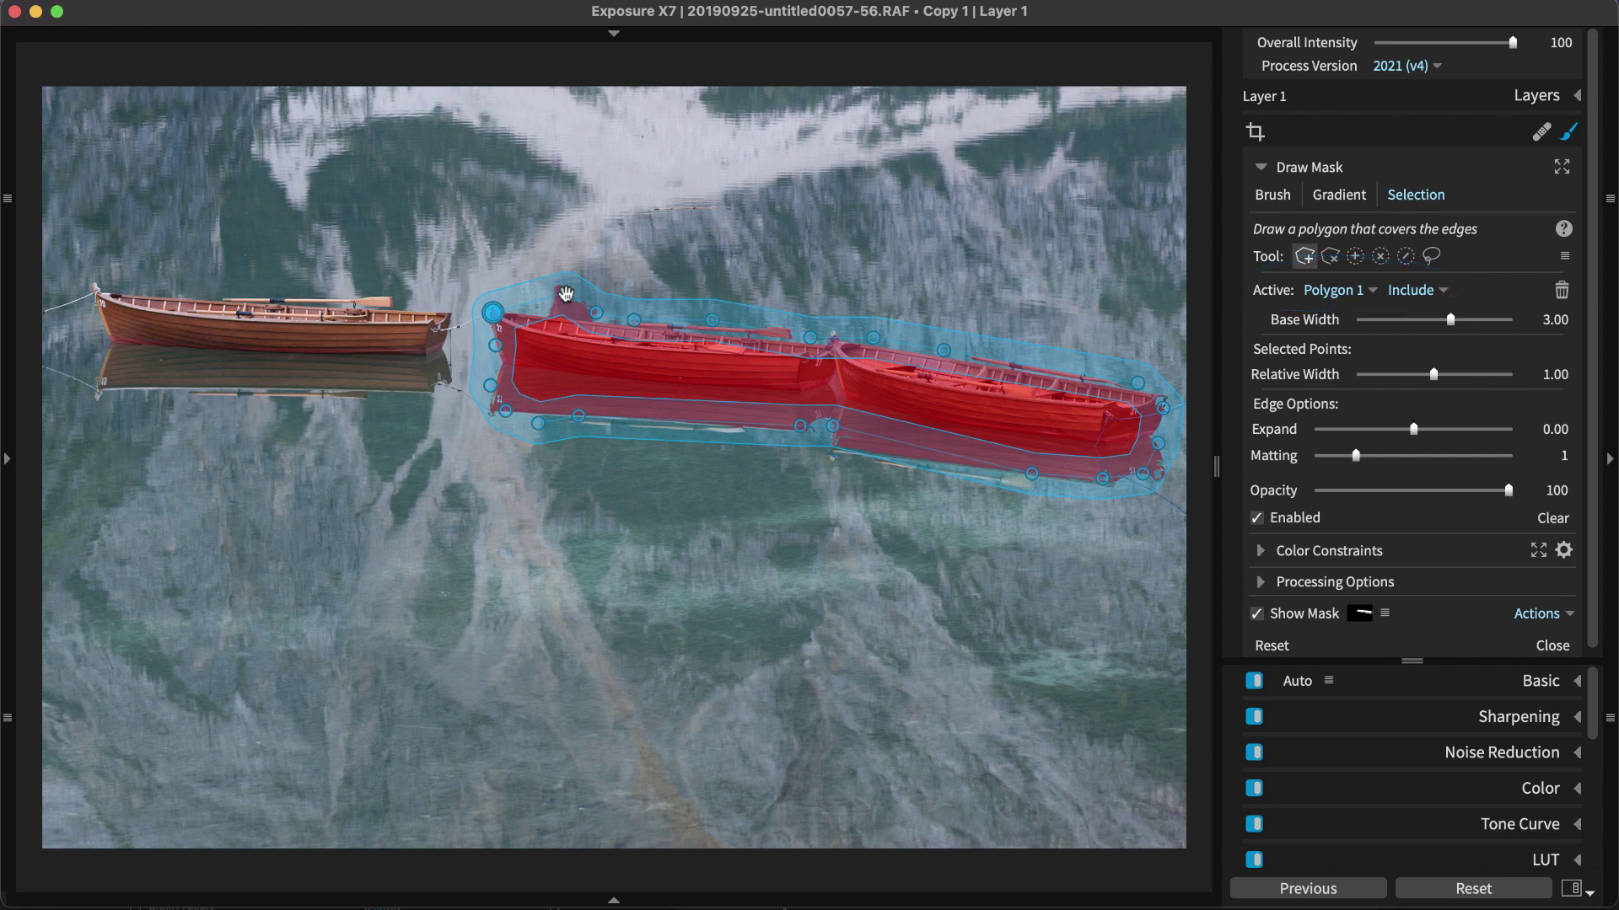
{"action": "left_click_drag", "start_coordinate": [565, 294], "coordinate": [550, 318]}
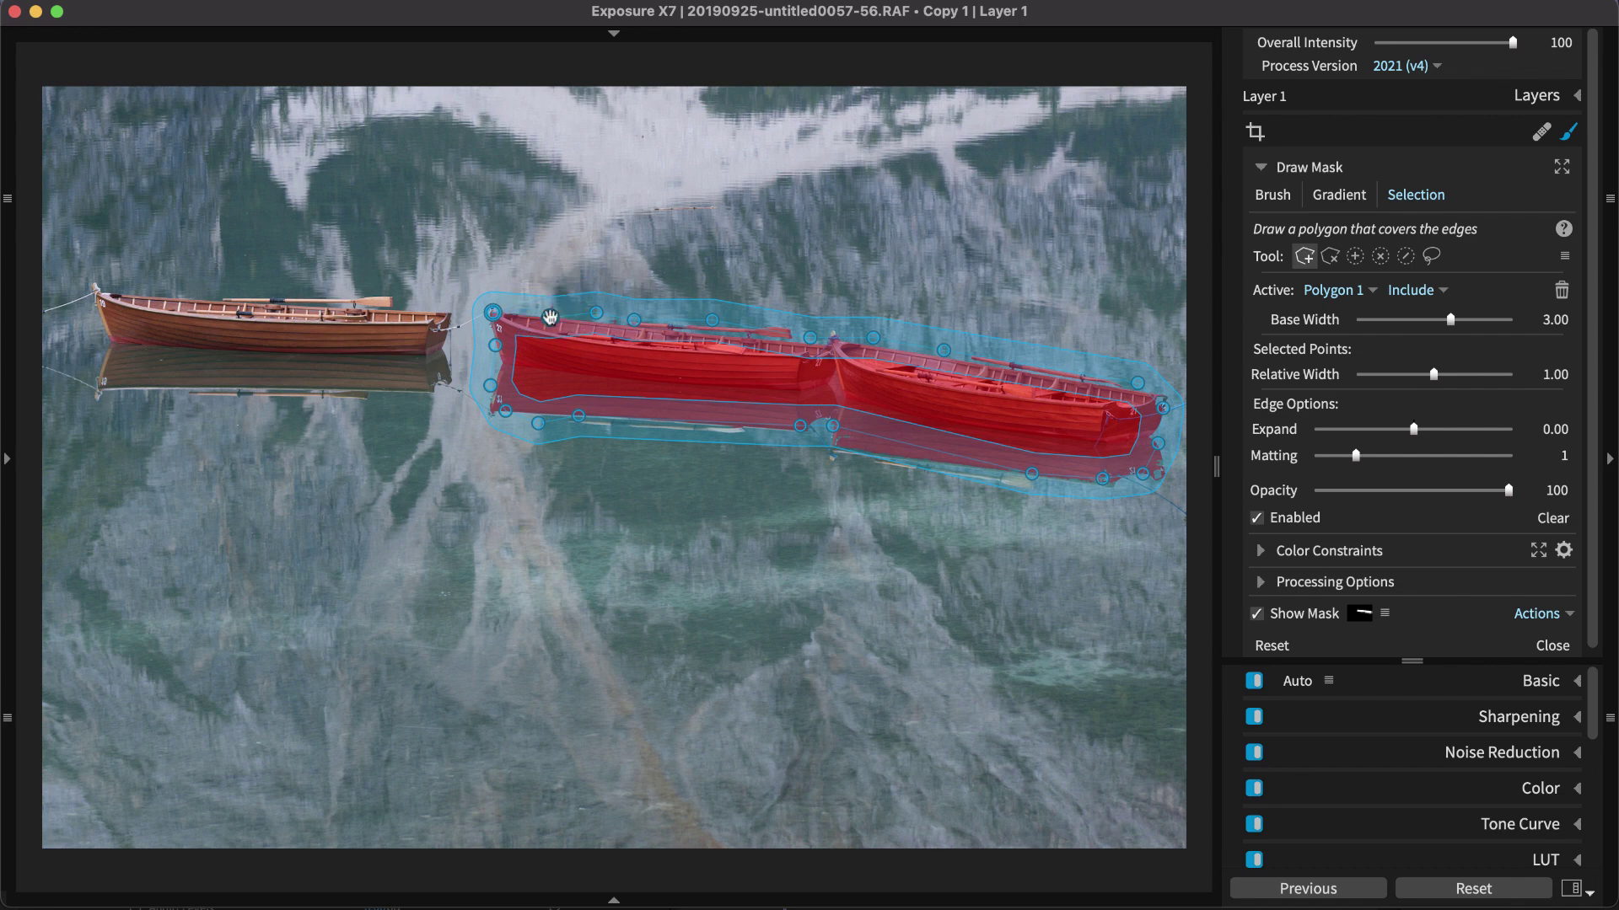
Delete a stray point, stretch the lower points over the reflections, and set Base Width 1.95.
{"action": "left_click", "coordinate": [596, 314]}
{"action": "key", "text": "Delete"}
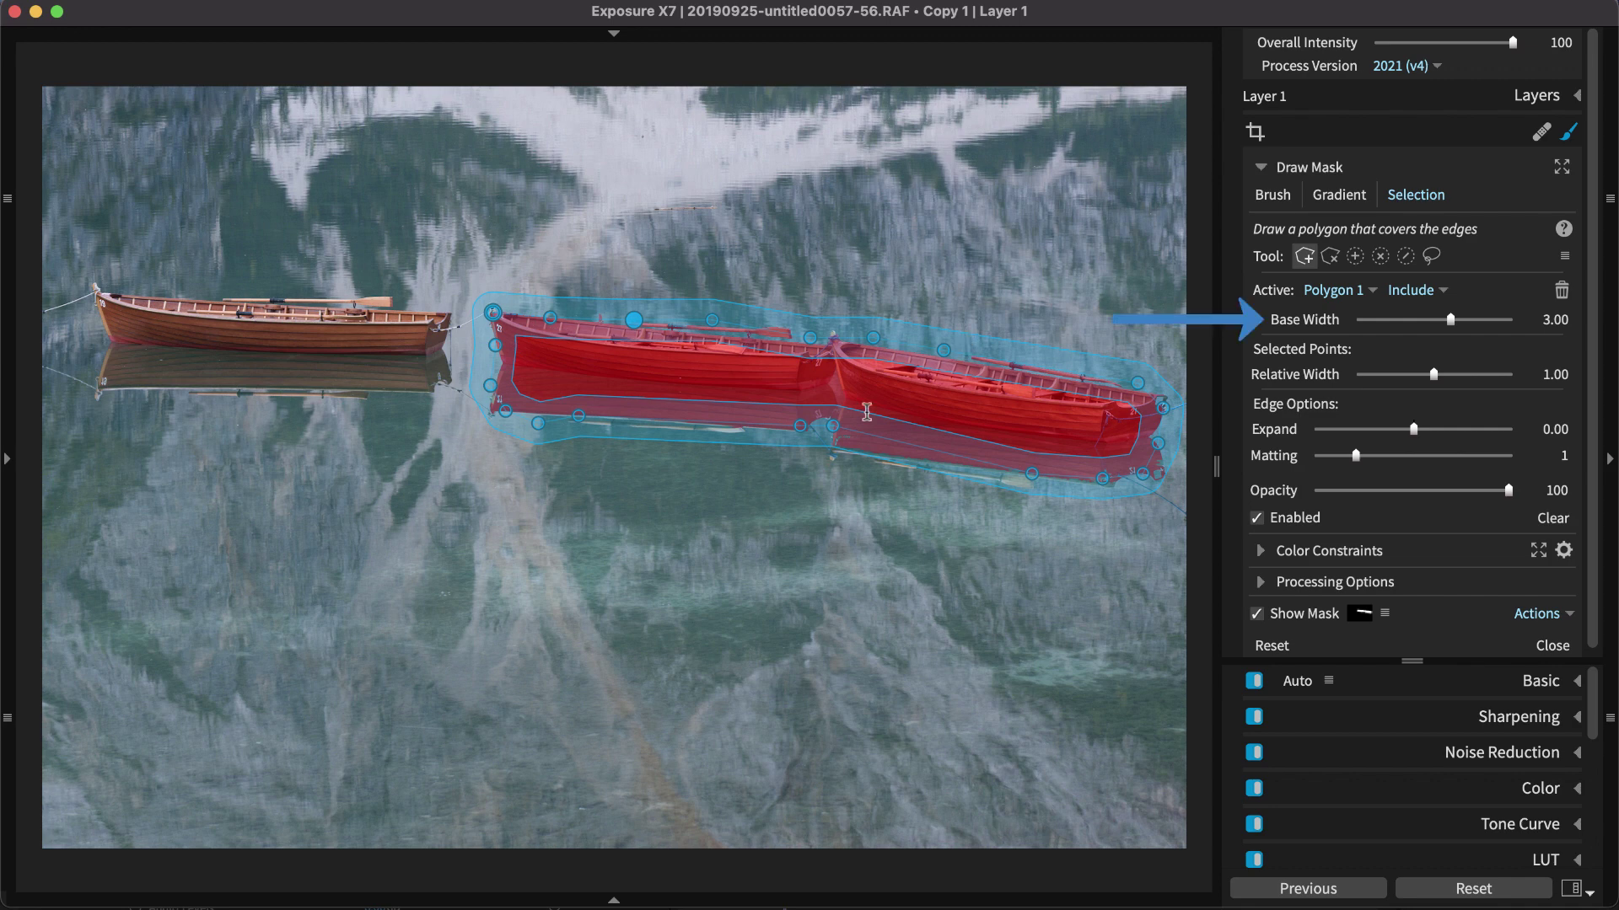
{"action": "left_click_drag", "start_coordinate": [832, 426], "coordinate": [831, 451]}
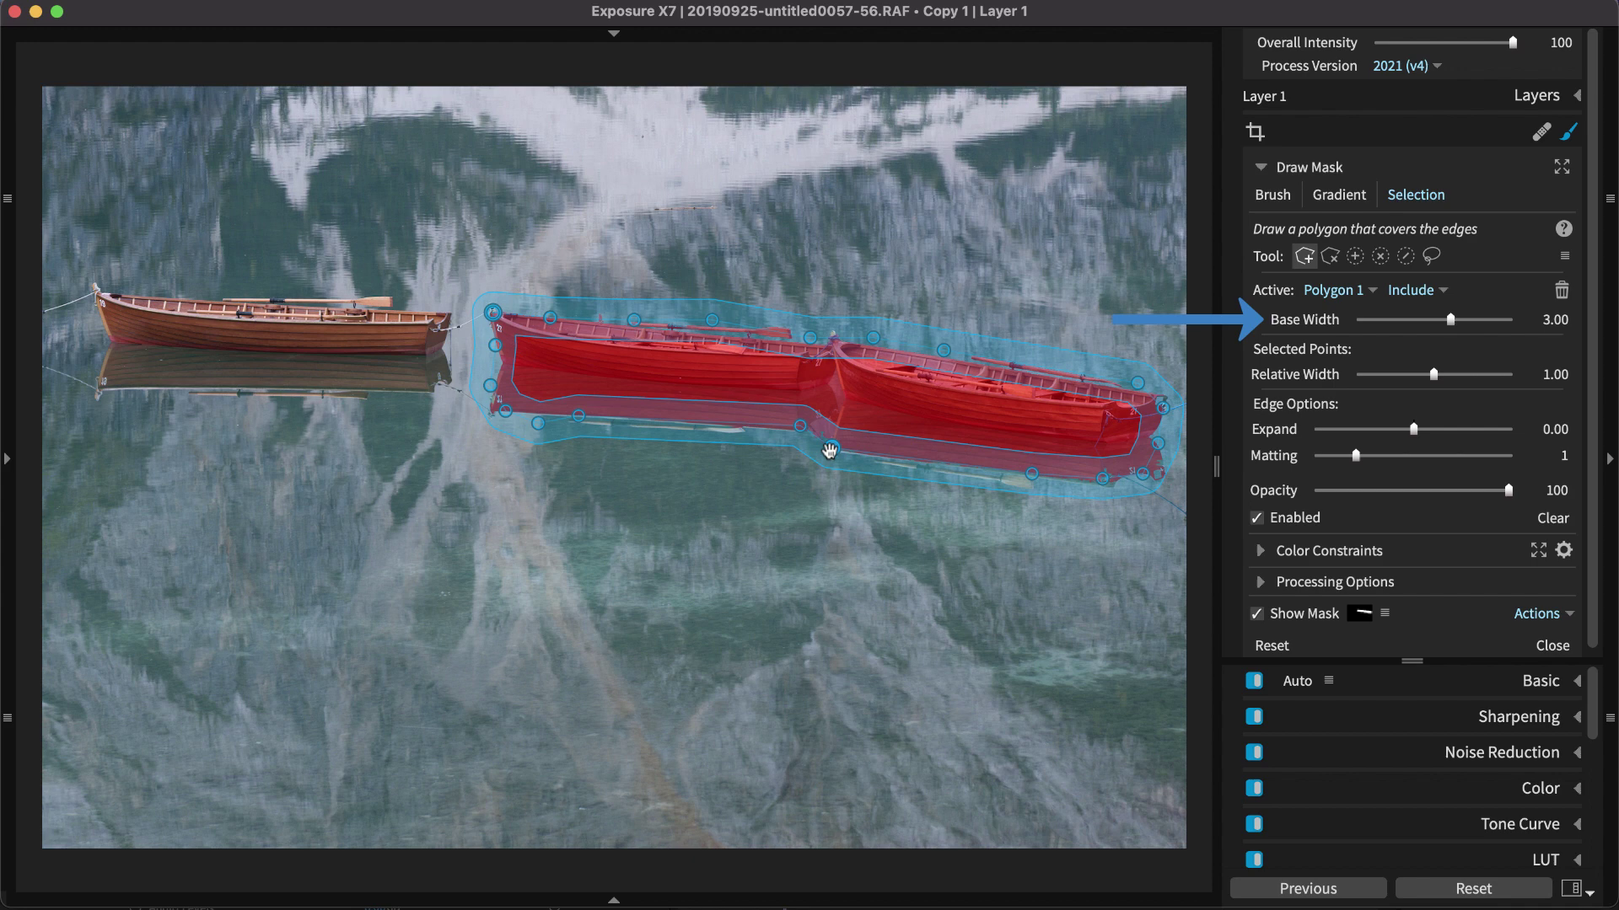
{"action": "left_click_drag", "start_coordinate": [578, 415], "coordinate": [833, 459]}
{"action": "left_click_drag", "start_coordinate": [1031, 473], "coordinate": [1117, 489]}
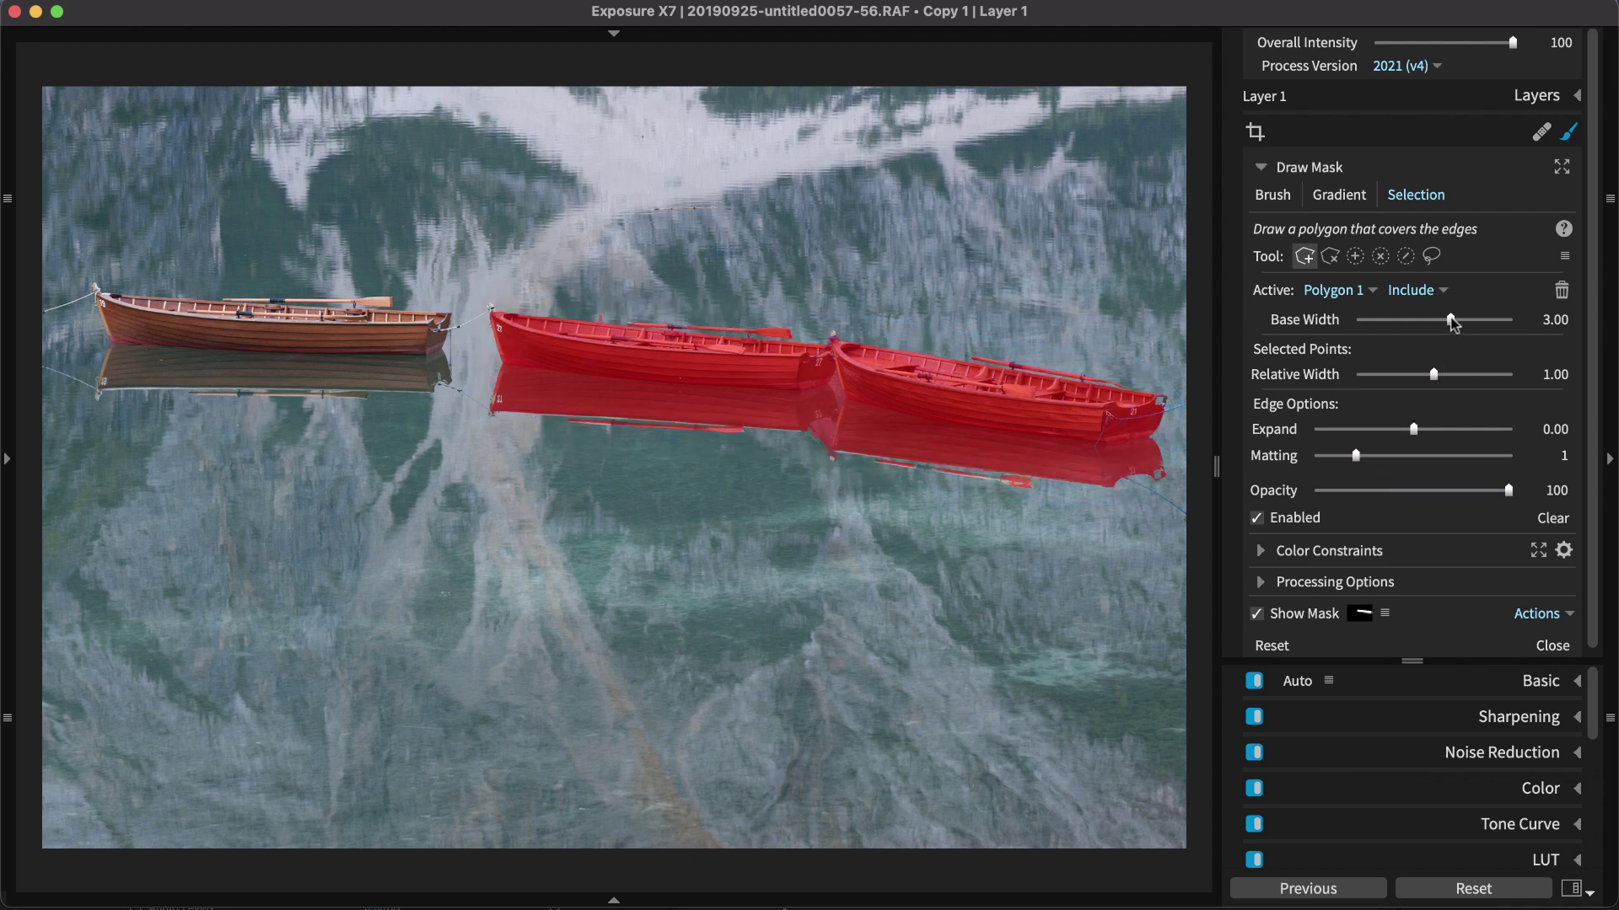
{"action": "left_click_drag", "start_coordinate": [1451, 321], "coordinate": [1442, 321]}
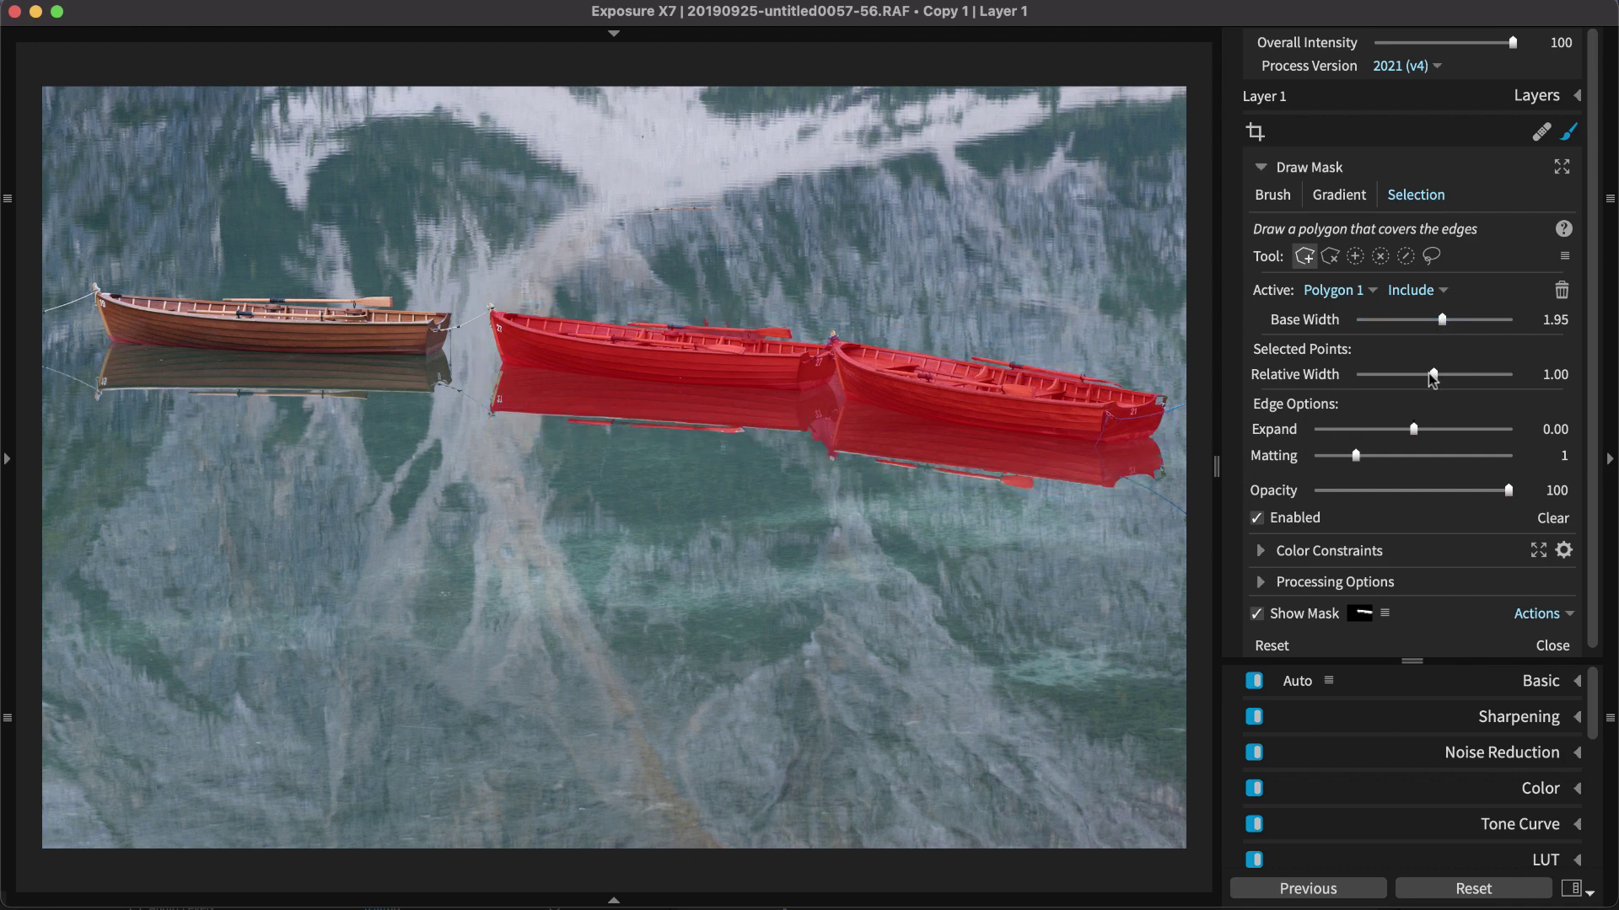
Lower Base Width to 0.53, move the lower-middle point up, and adjust individual point widths.
{"action": "mouse_move", "coordinate": [1432, 377]}
{"action": "left_mouse_down"}
{"action": "mouse_move", "coordinate": [1419, 377]}
{"action": "mouse_move", "coordinate": [1436, 376]}
{"action": "left_mouse_up"}
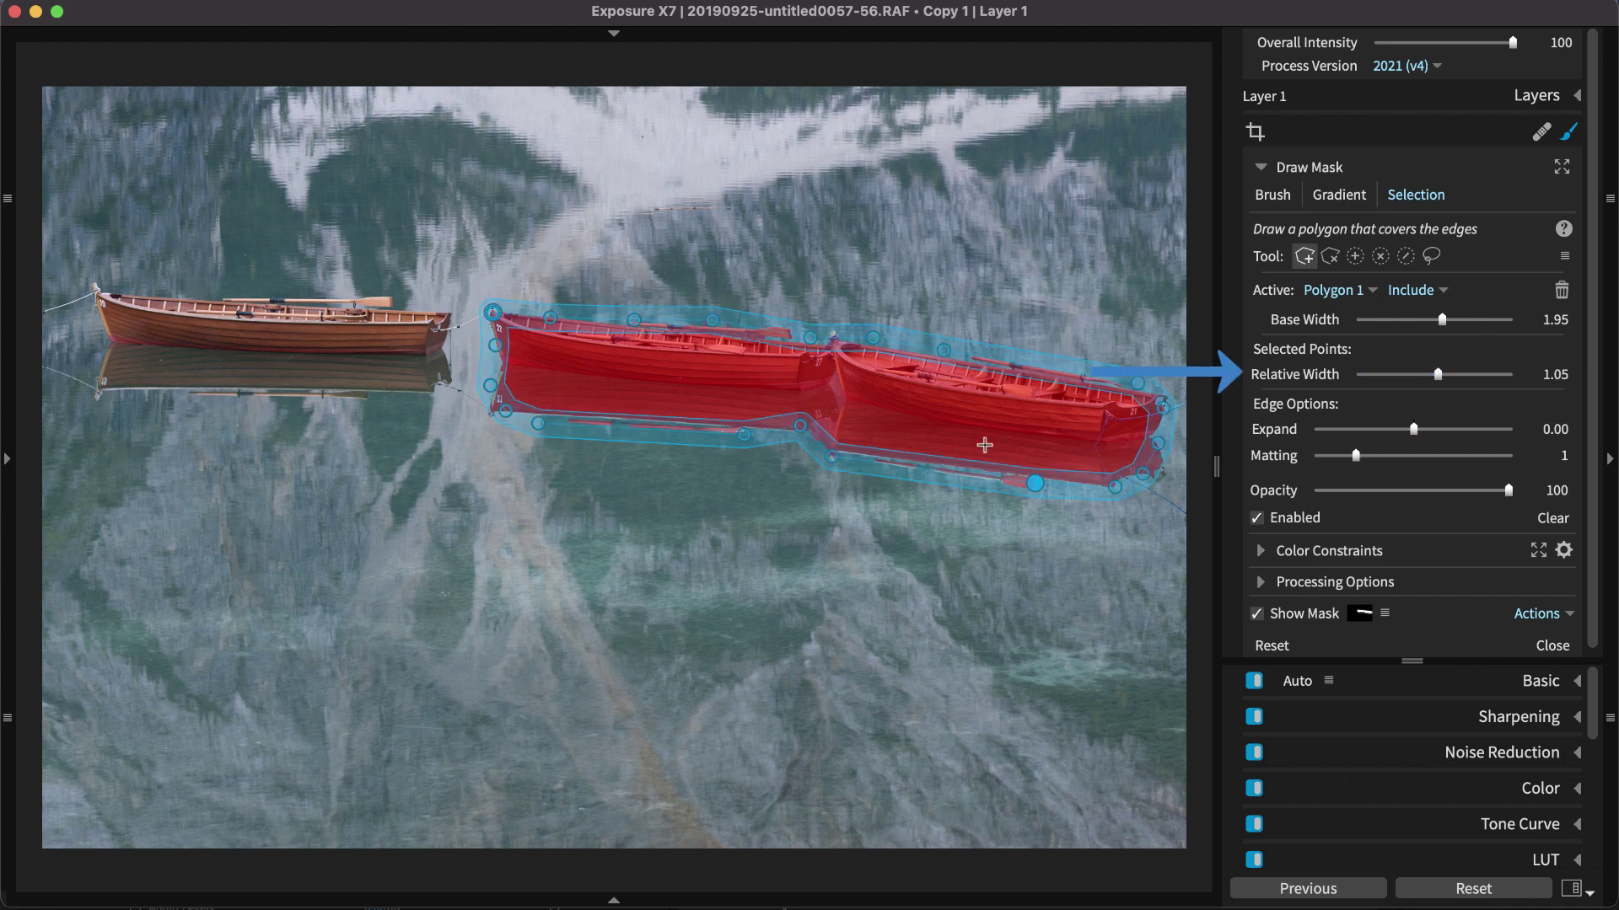
{"action": "left_click", "coordinate": [834, 460]}
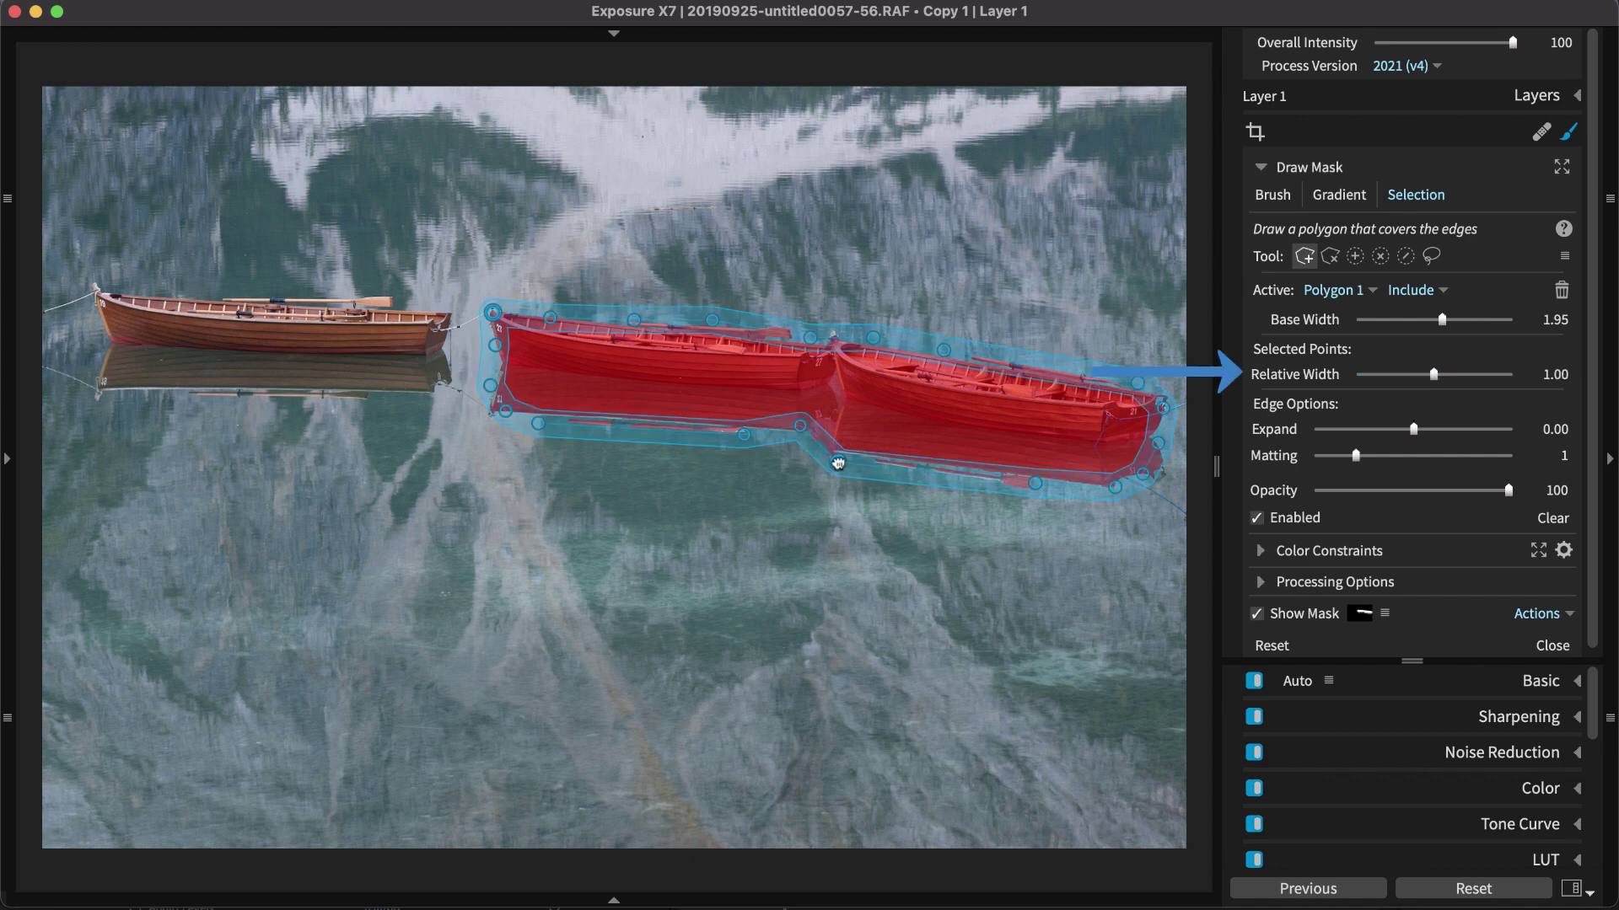
{"action": "mouse_move", "coordinate": [838, 462]}
{"action": "left_mouse_down"}
{"action": "mouse_move", "coordinate": [799, 433]}
{"action": "mouse_move", "coordinate": [833, 426]}
{"action": "left_mouse_up"}
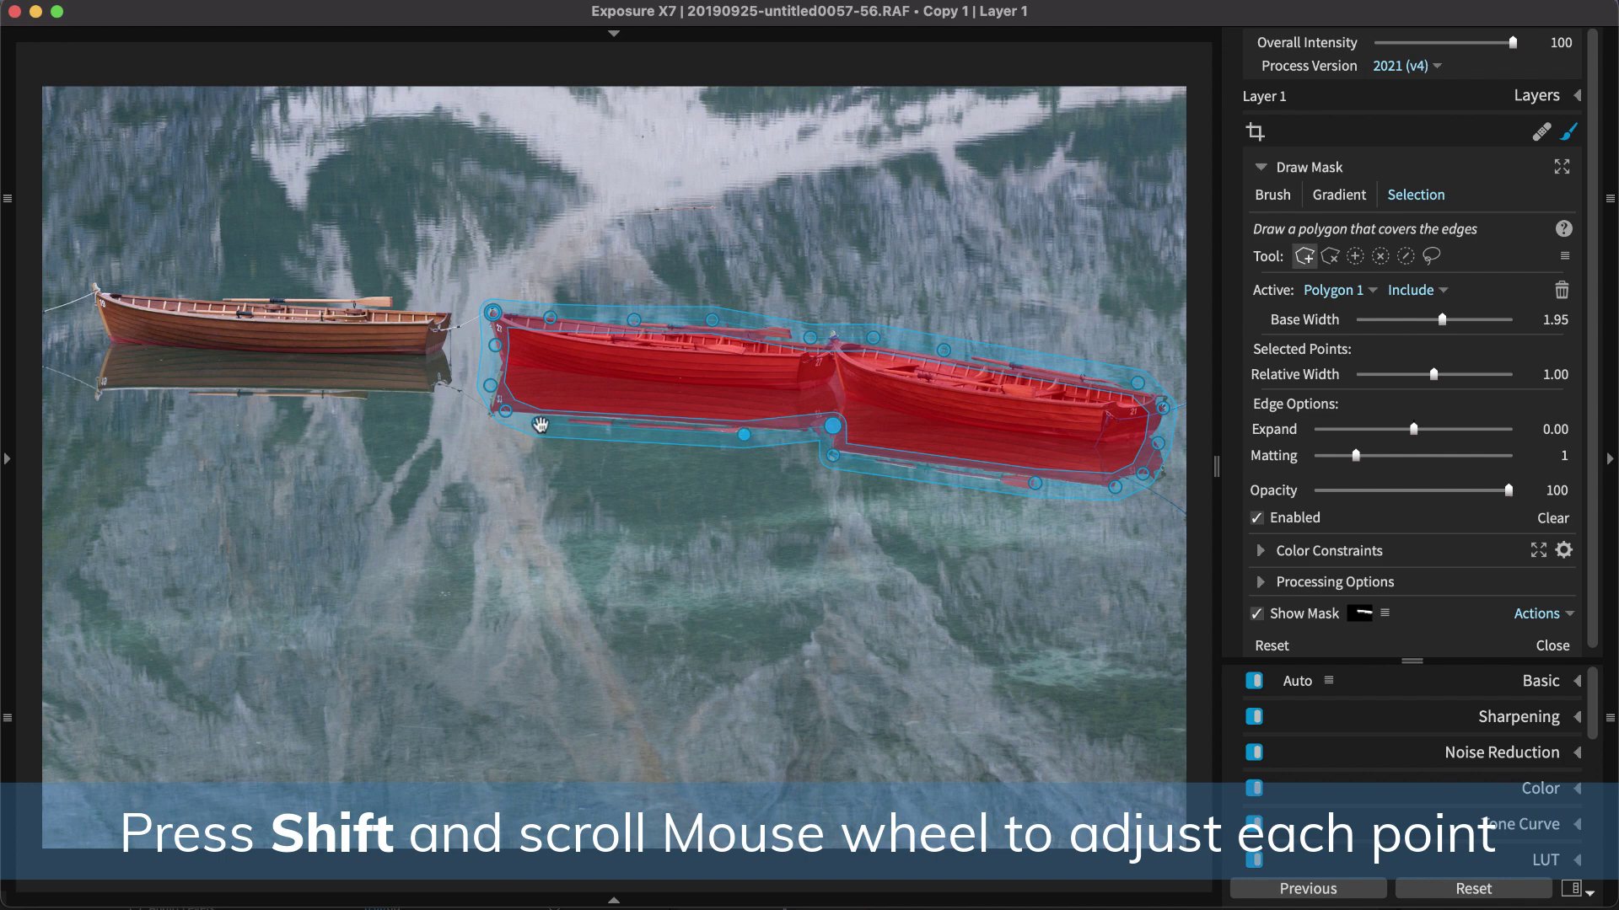
{"action": "scroll", "coordinate": [539, 424], "scroll_direction": "up", "scroll_amount": 9}
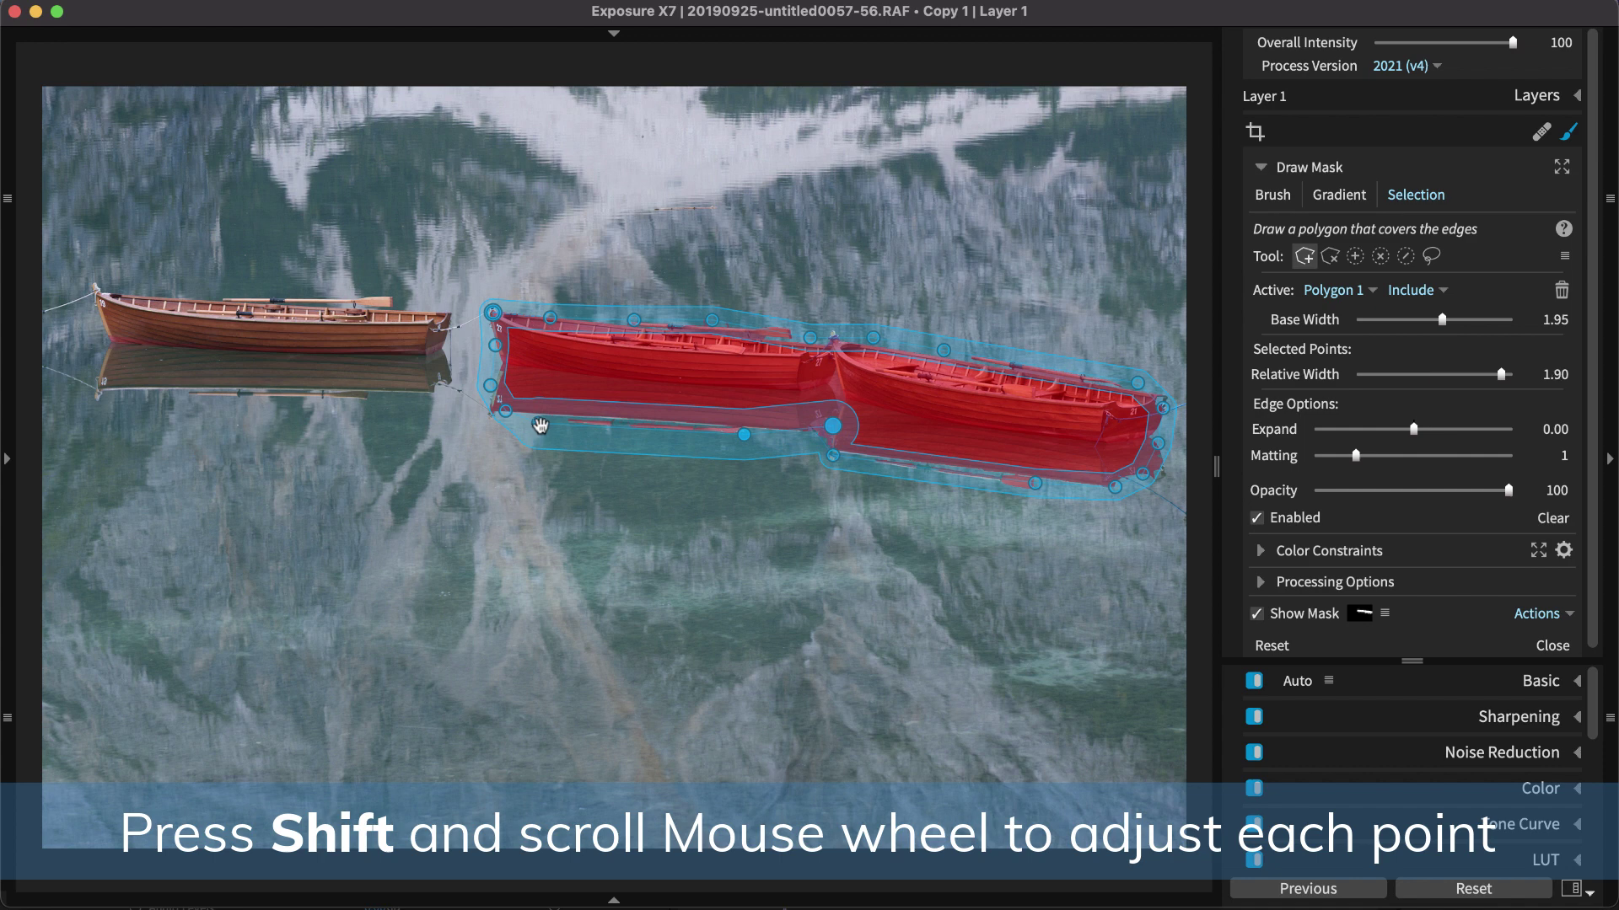
{"action": "left_click", "coordinate": [832, 433]}
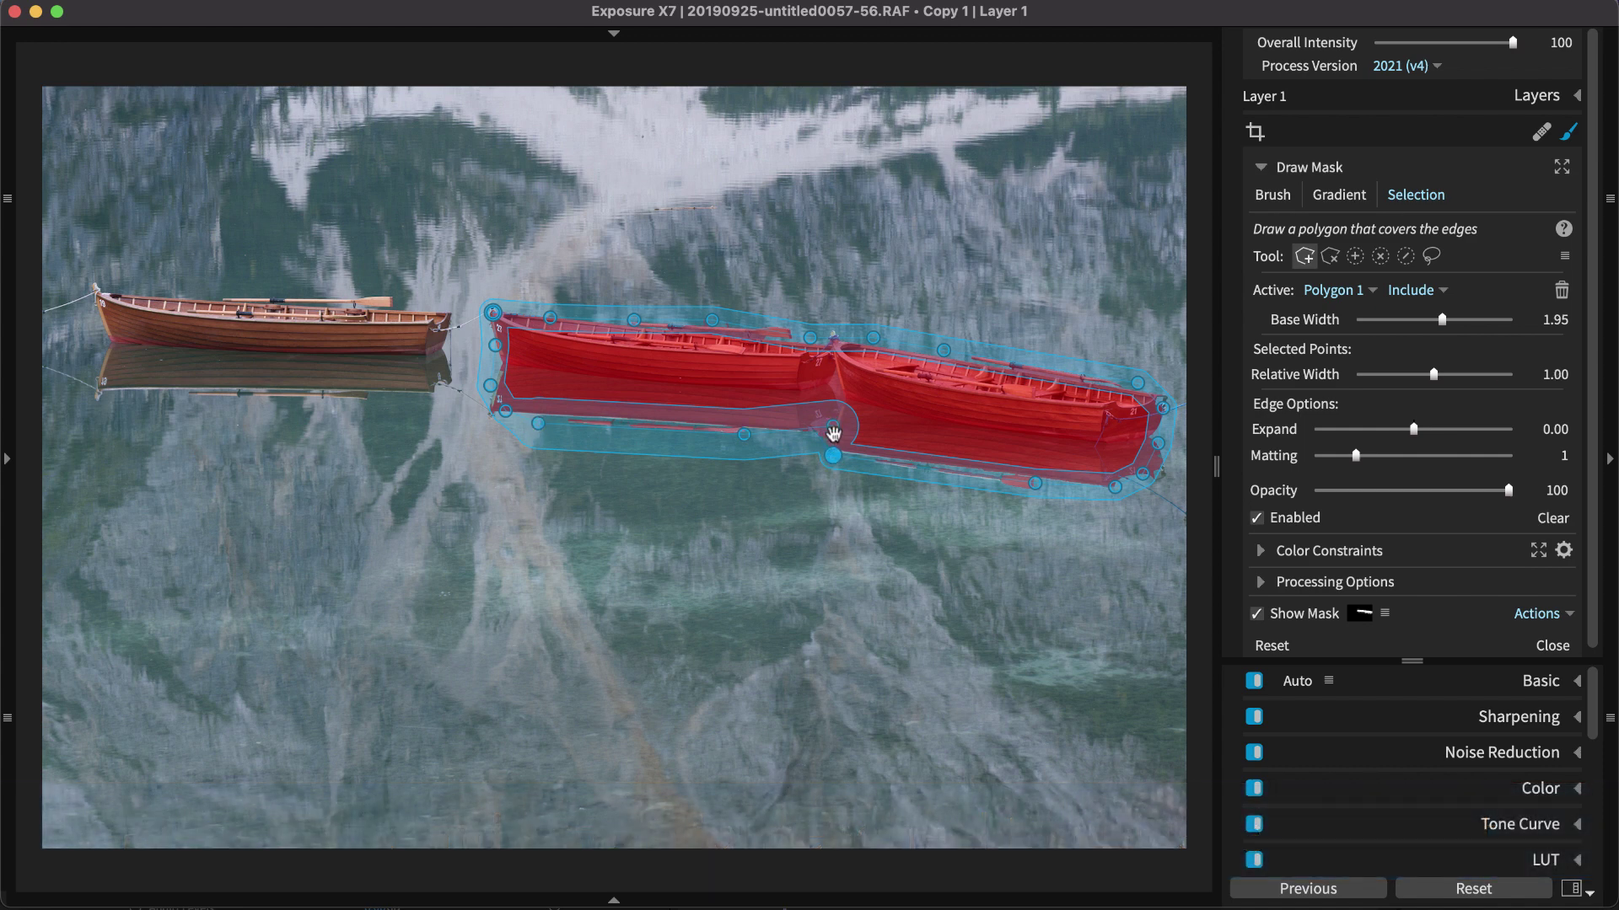
{"action": "scroll", "coordinate": [831, 457], "scroll_direction": "down", "scroll_amount": 4}
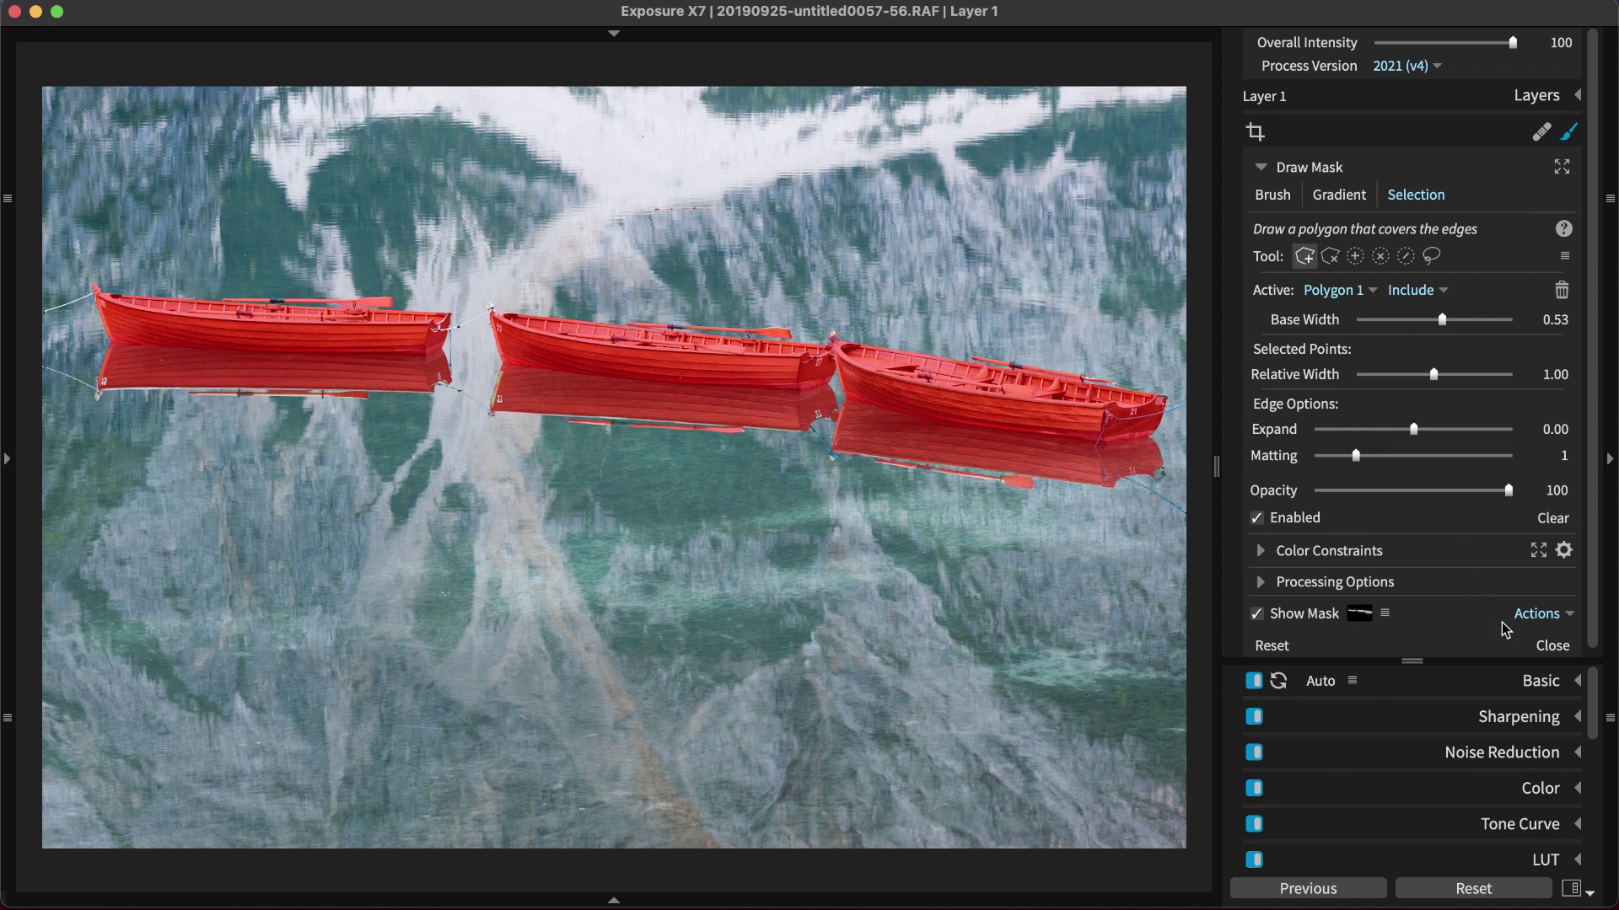
Raise Layer 1's Basic Exposure from 0.32 to 0.45.
{"action": "left_click", "coordinate": [1548, 690]}
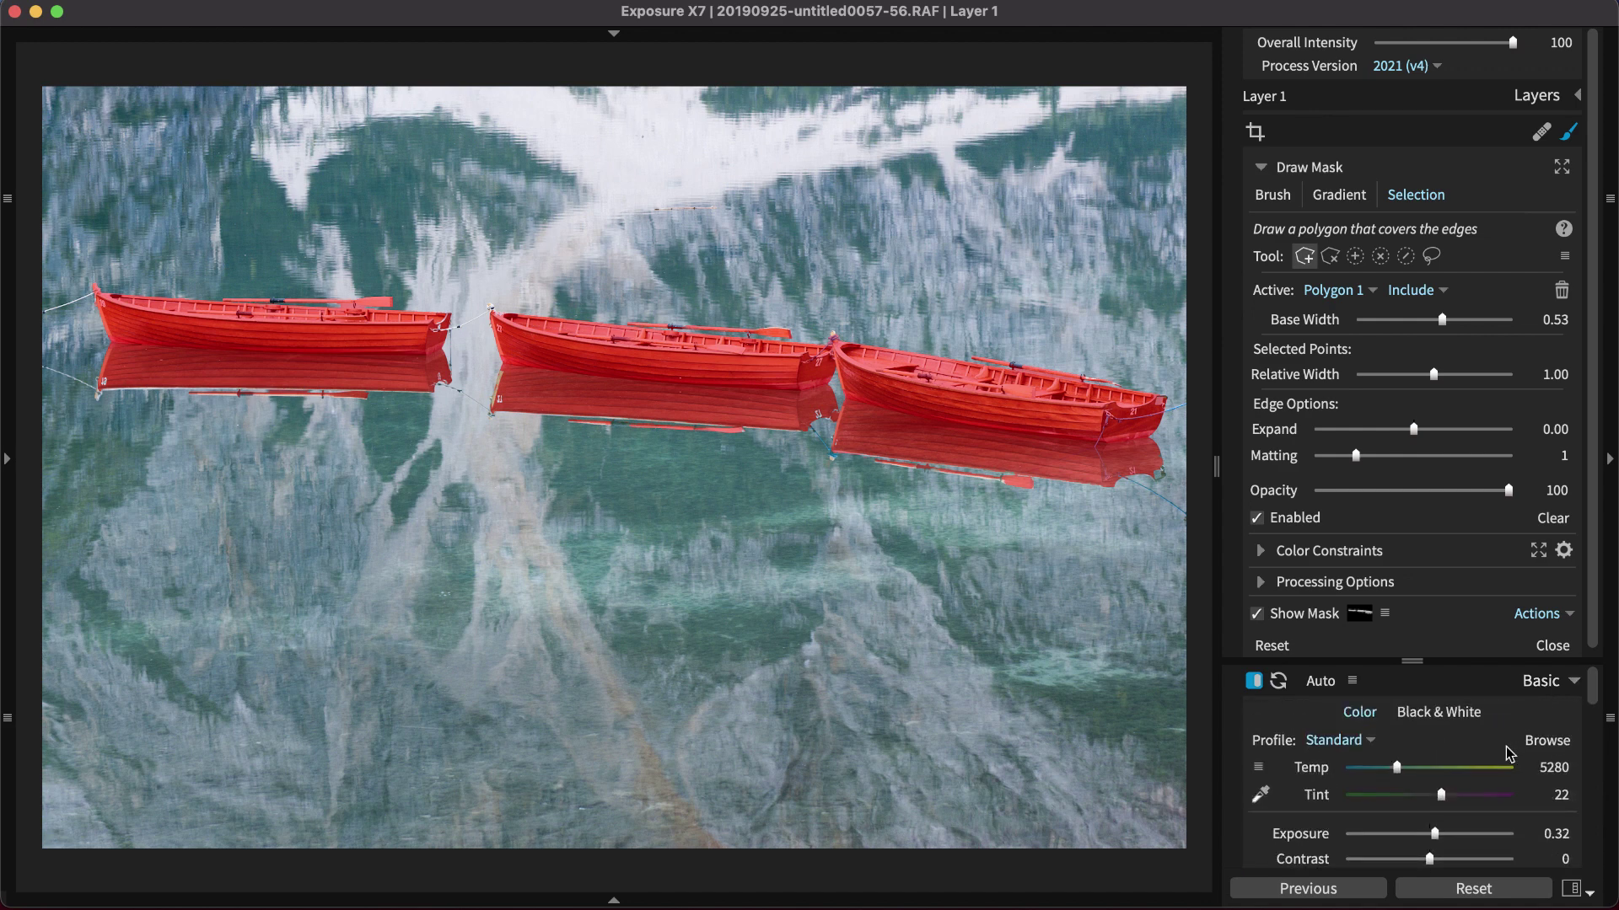
{"action": "scroll", "coordinate": [1509, 753], "scroll_direction": "down", "scroll_amount": 3}
{"action": "scroll", "coordinate": [1509, 753], "scroll_direction": "up", "scroll_amount": 4}
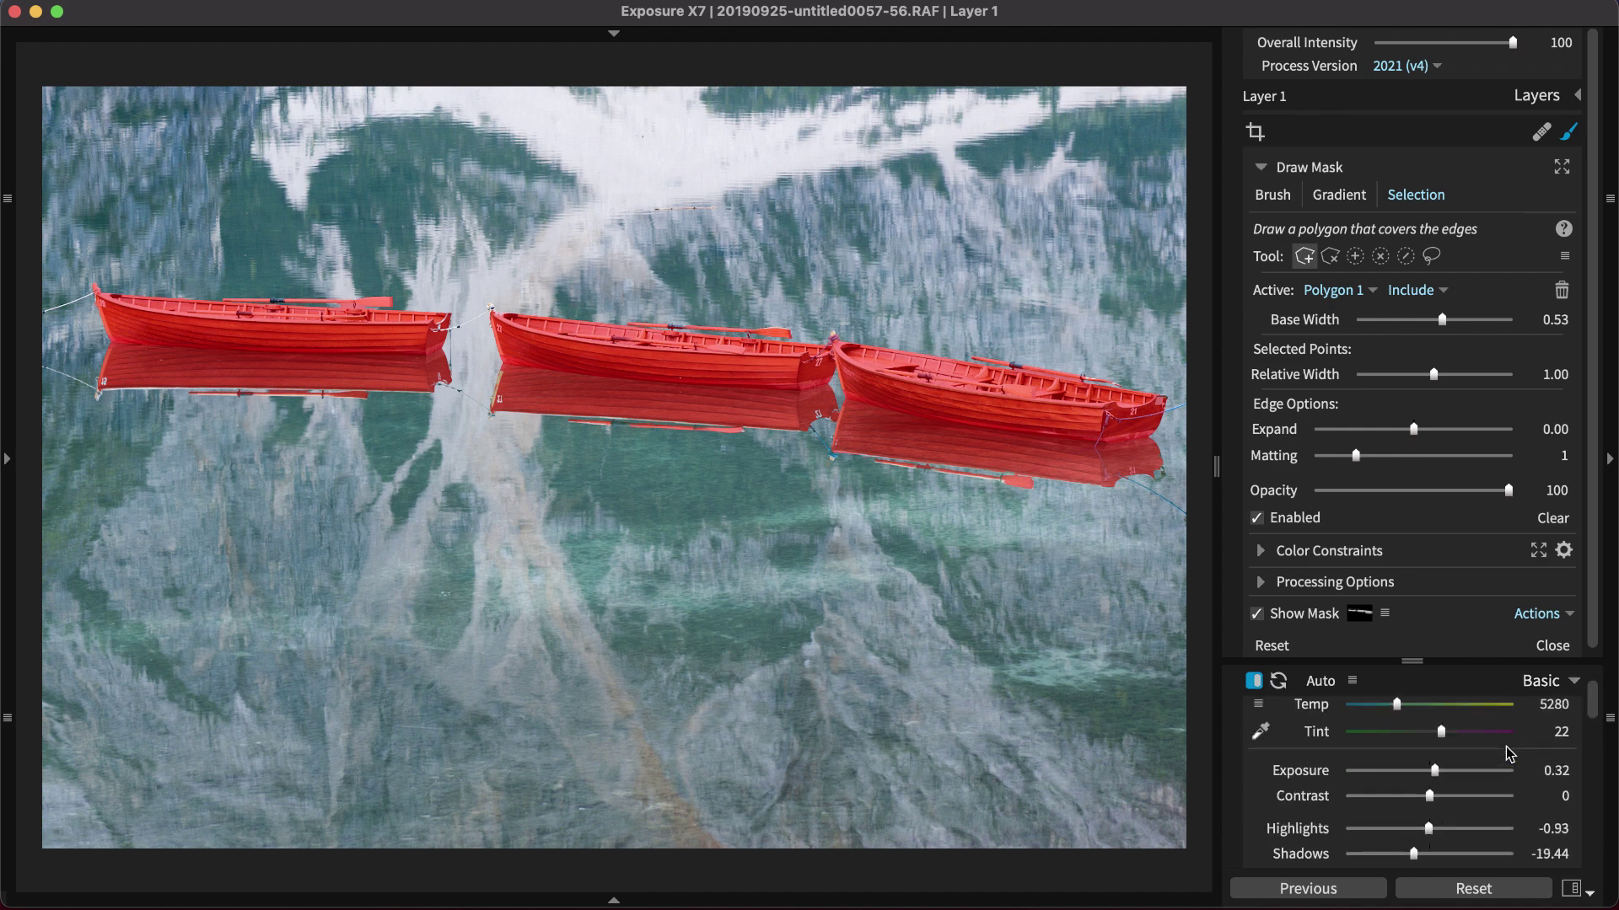
{"action": "left_click_drag", "start_coordinate": [1438, 774], "coordinate": [1439, 776]}
{"action": "left_click", "coordinate": [1536, 683]}
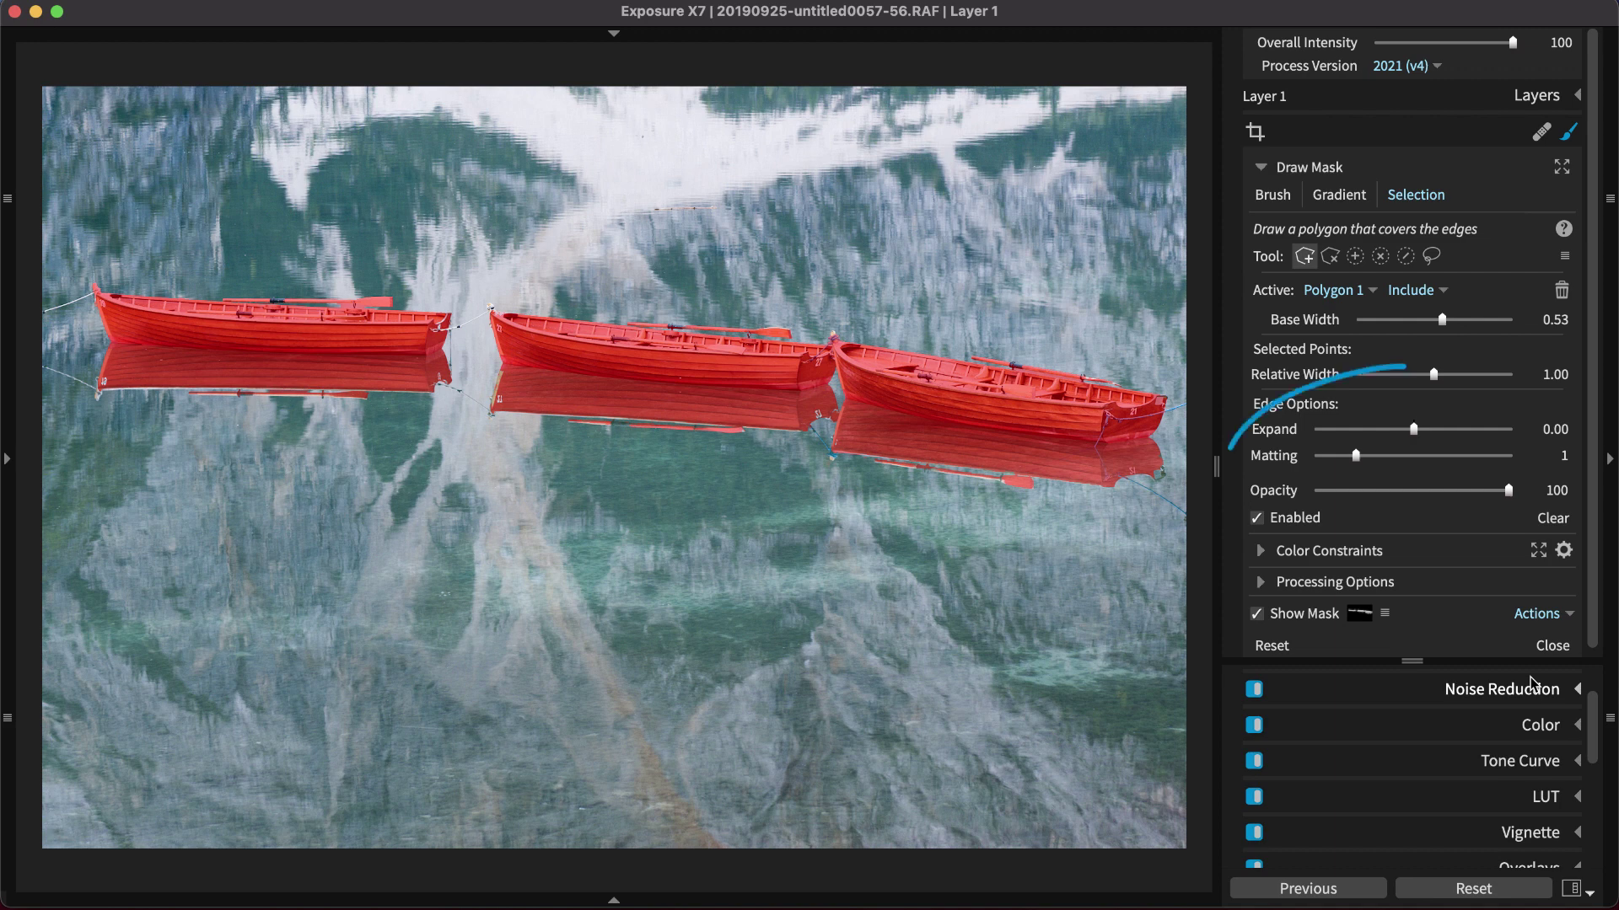
With the mask overlay hidden, set the mask's Expand to 1.50 and Matting to 4.
{"action": "left_click", "coordinate": [1257, 615]}
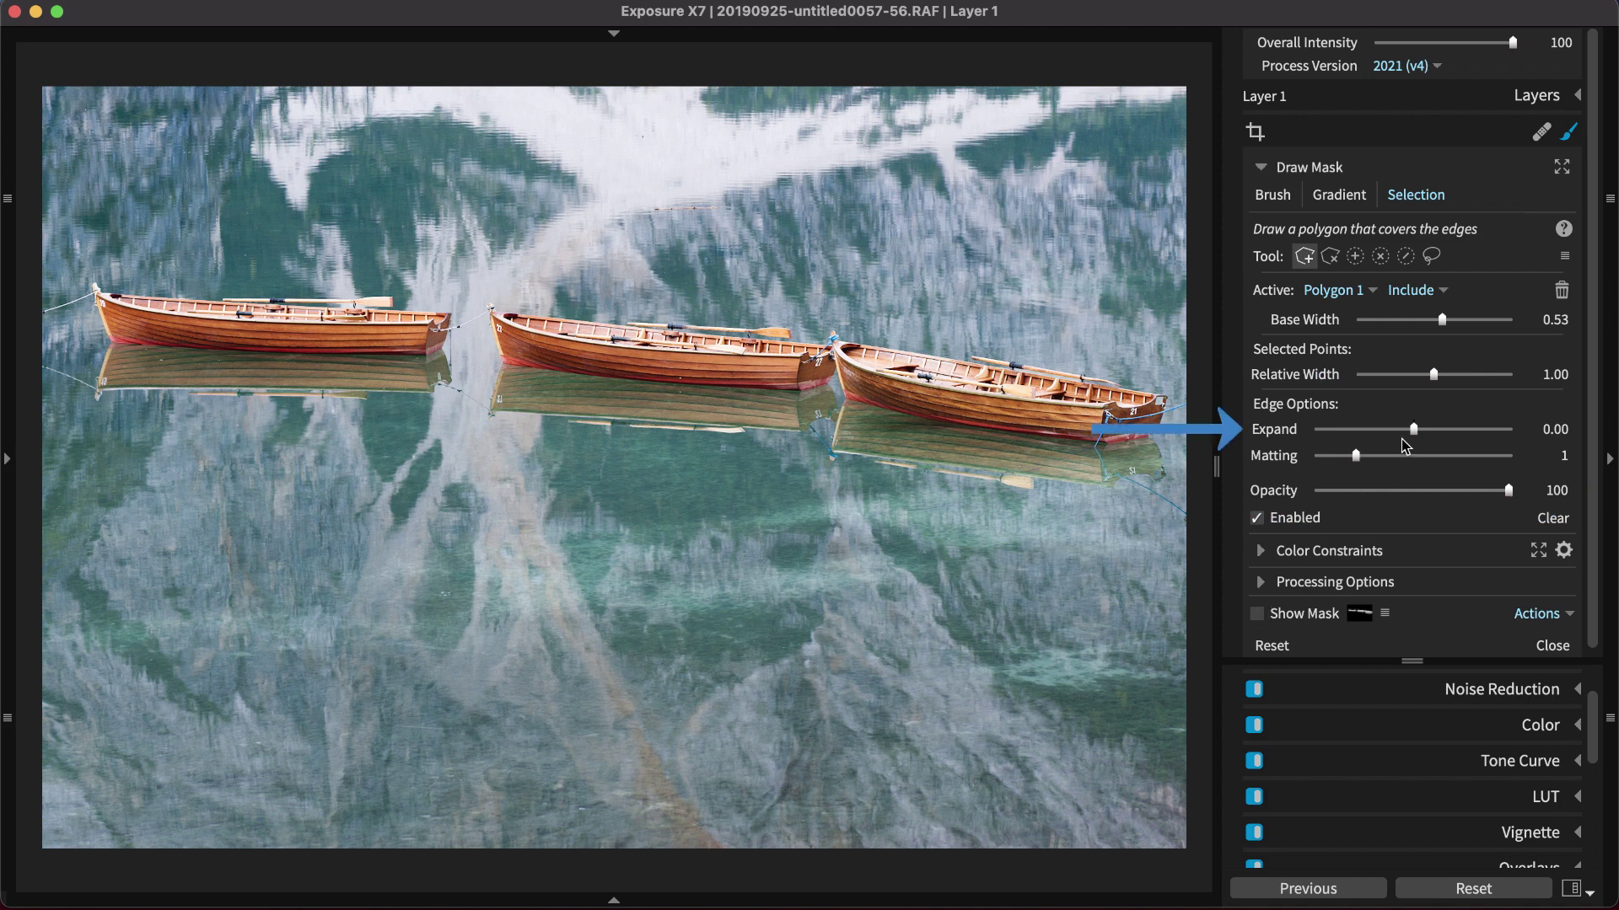
{"action": "left_click_drag", "start_coordinate": [1414, 430], "coordinate": [1427, 430]}
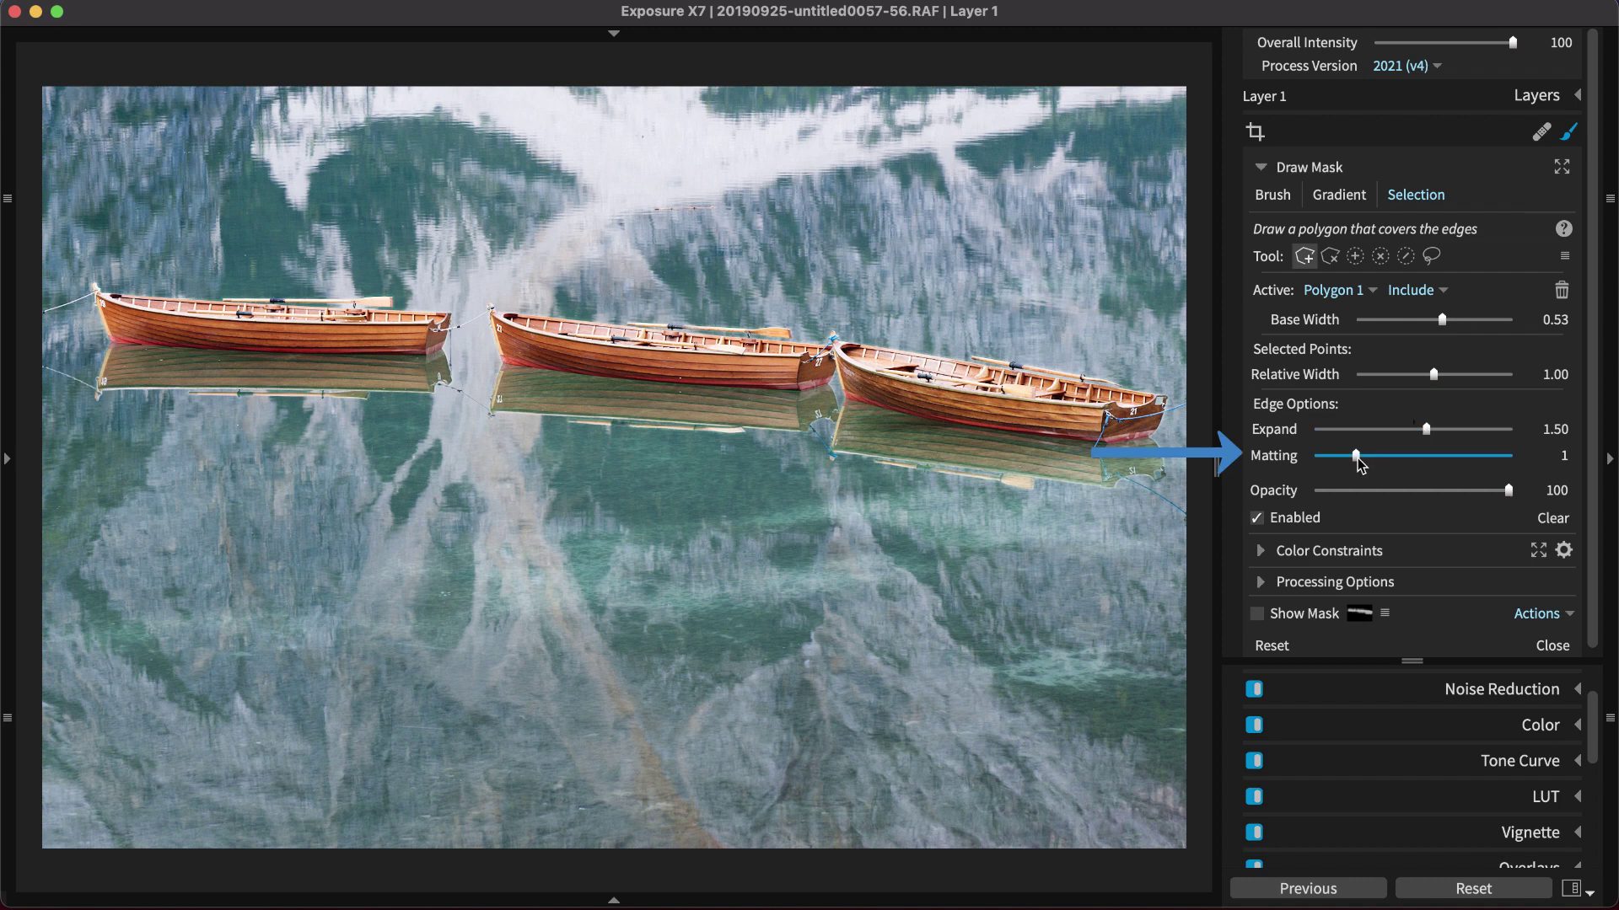
{"action": "left_click_drag", "start_coordinate": [1366, 457], "coordinate": [1415, 459]}
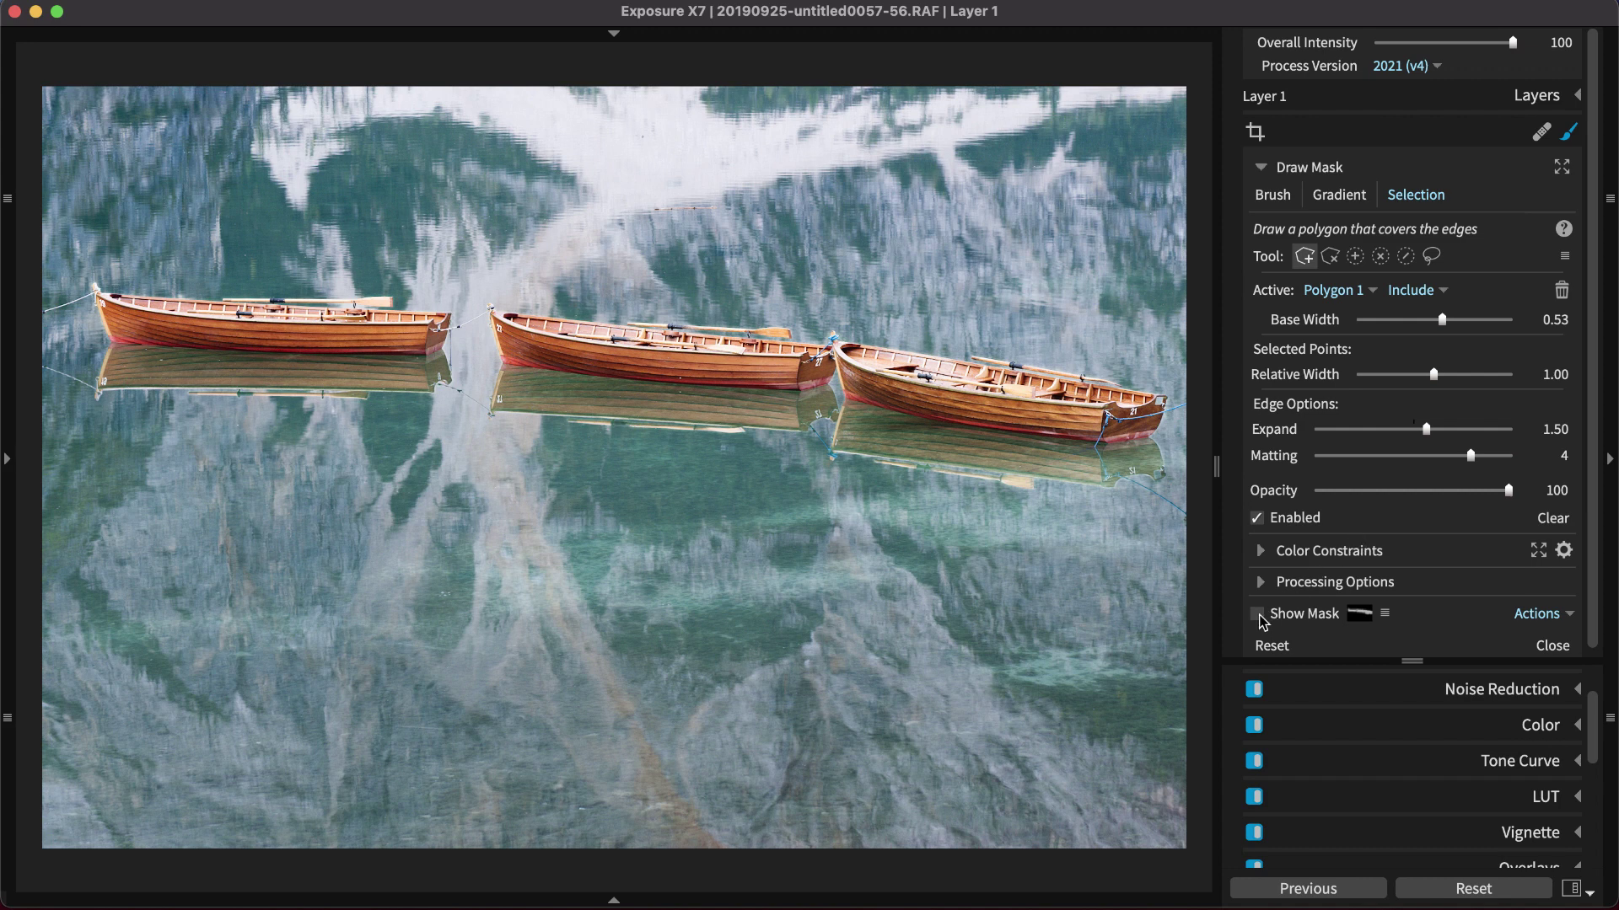
{"action": "left_click", "coordinate": [1257, 613]}
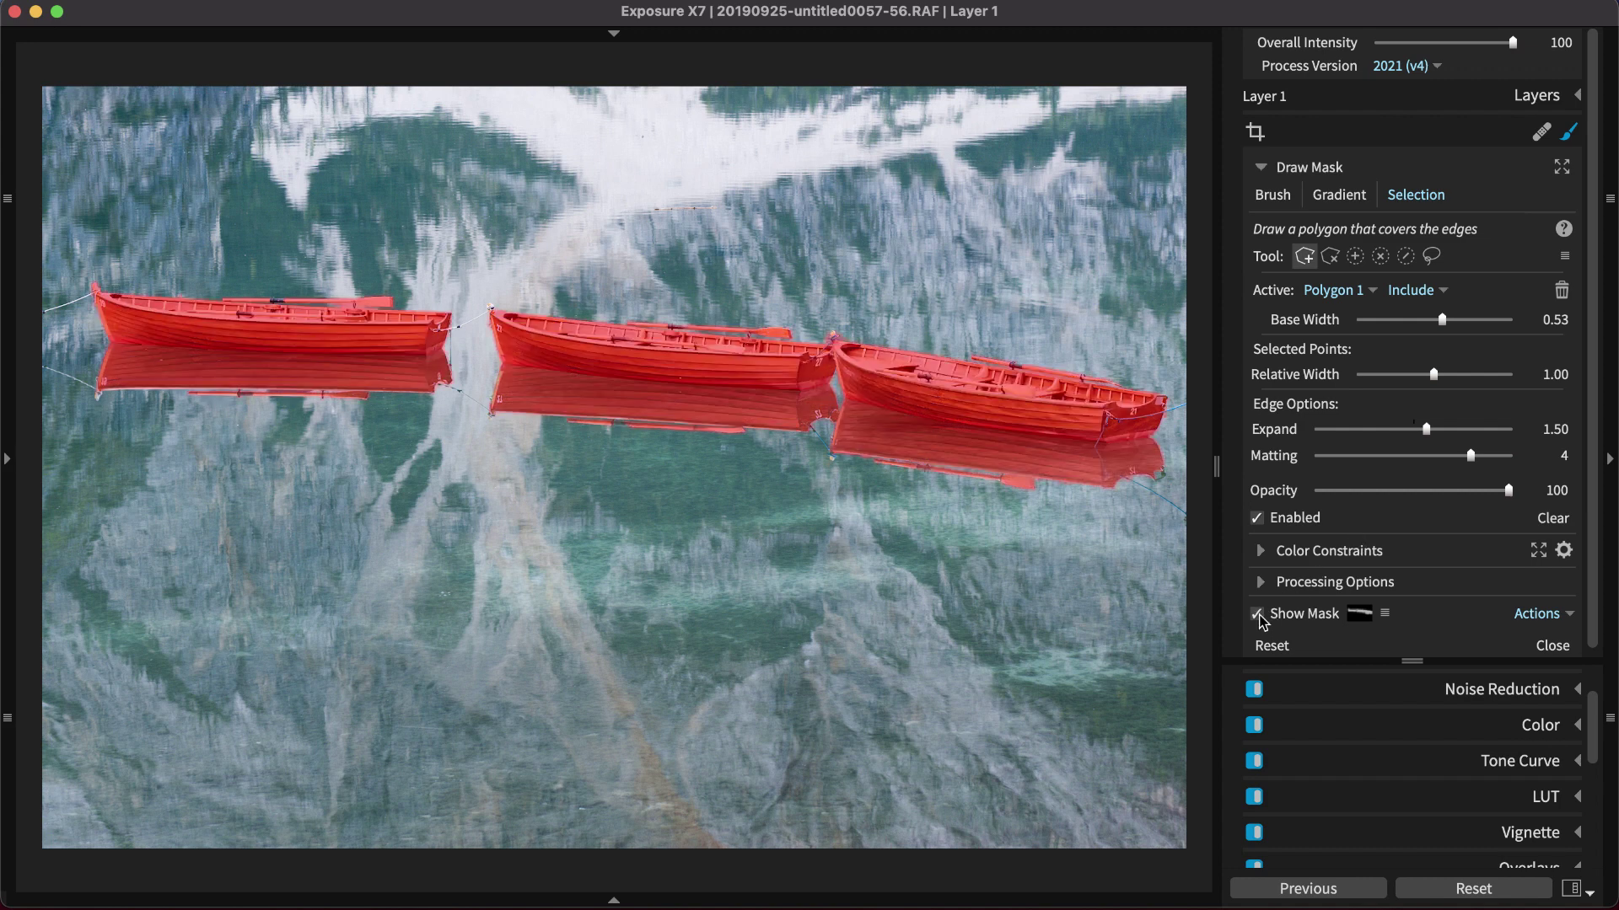
{"action": "left_click", "coordinate": [1258, 614]}
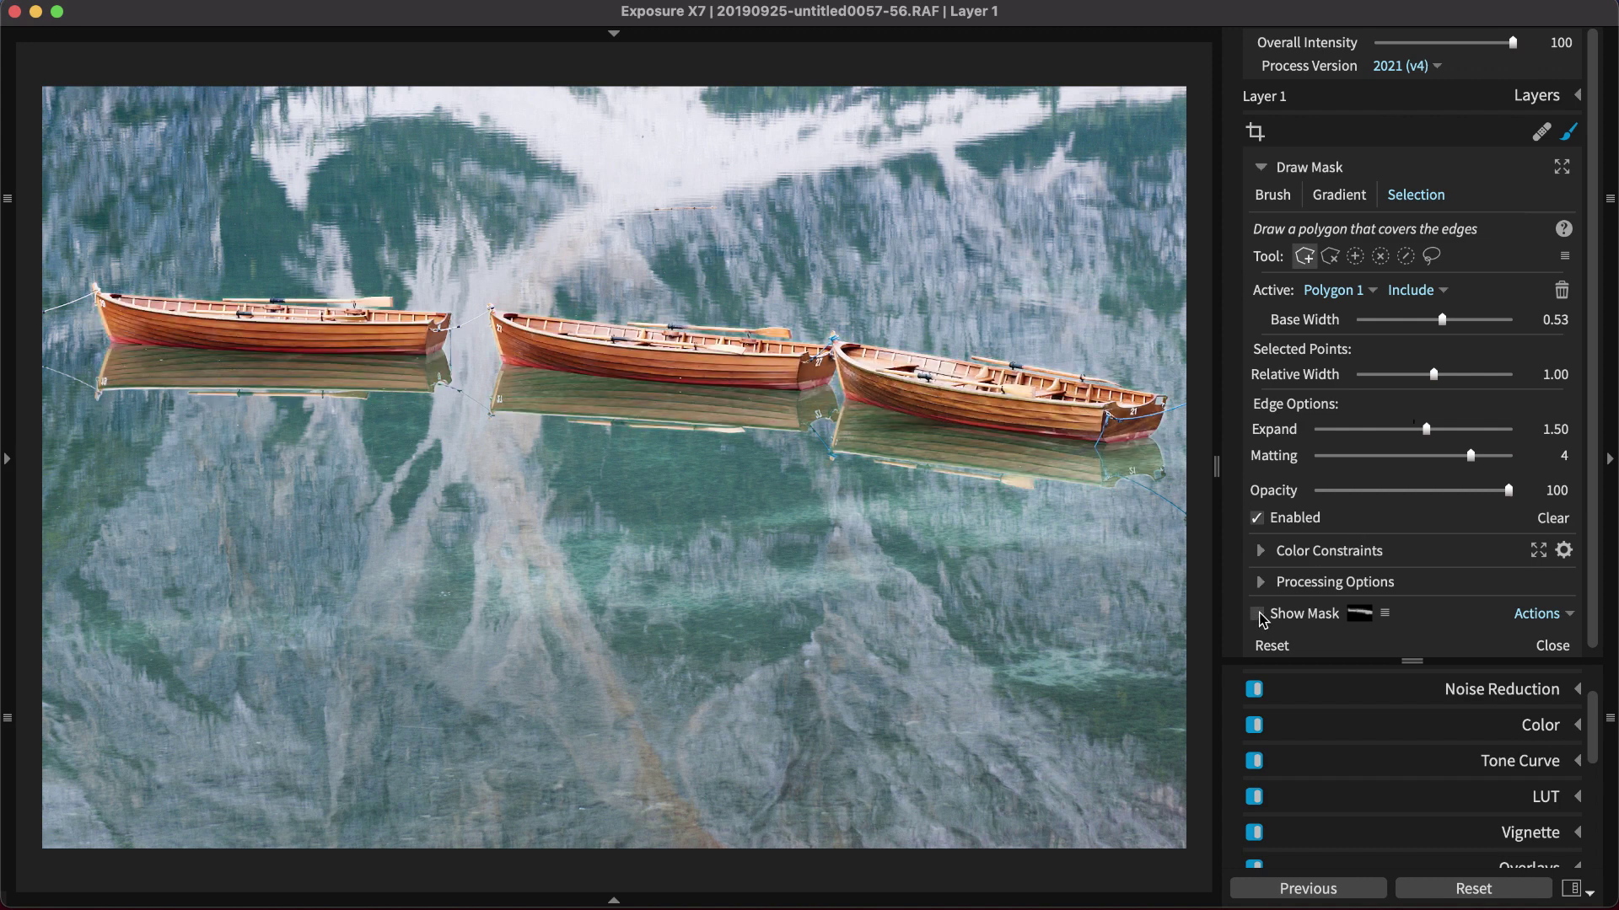
Close the mask tools and set Layer 1's opacity to 73% in the Layers panel.
{"action": "left_click", "coordinate": [1330, 256]}
{"action": "left_click", "coordinate": [1567, 135]}
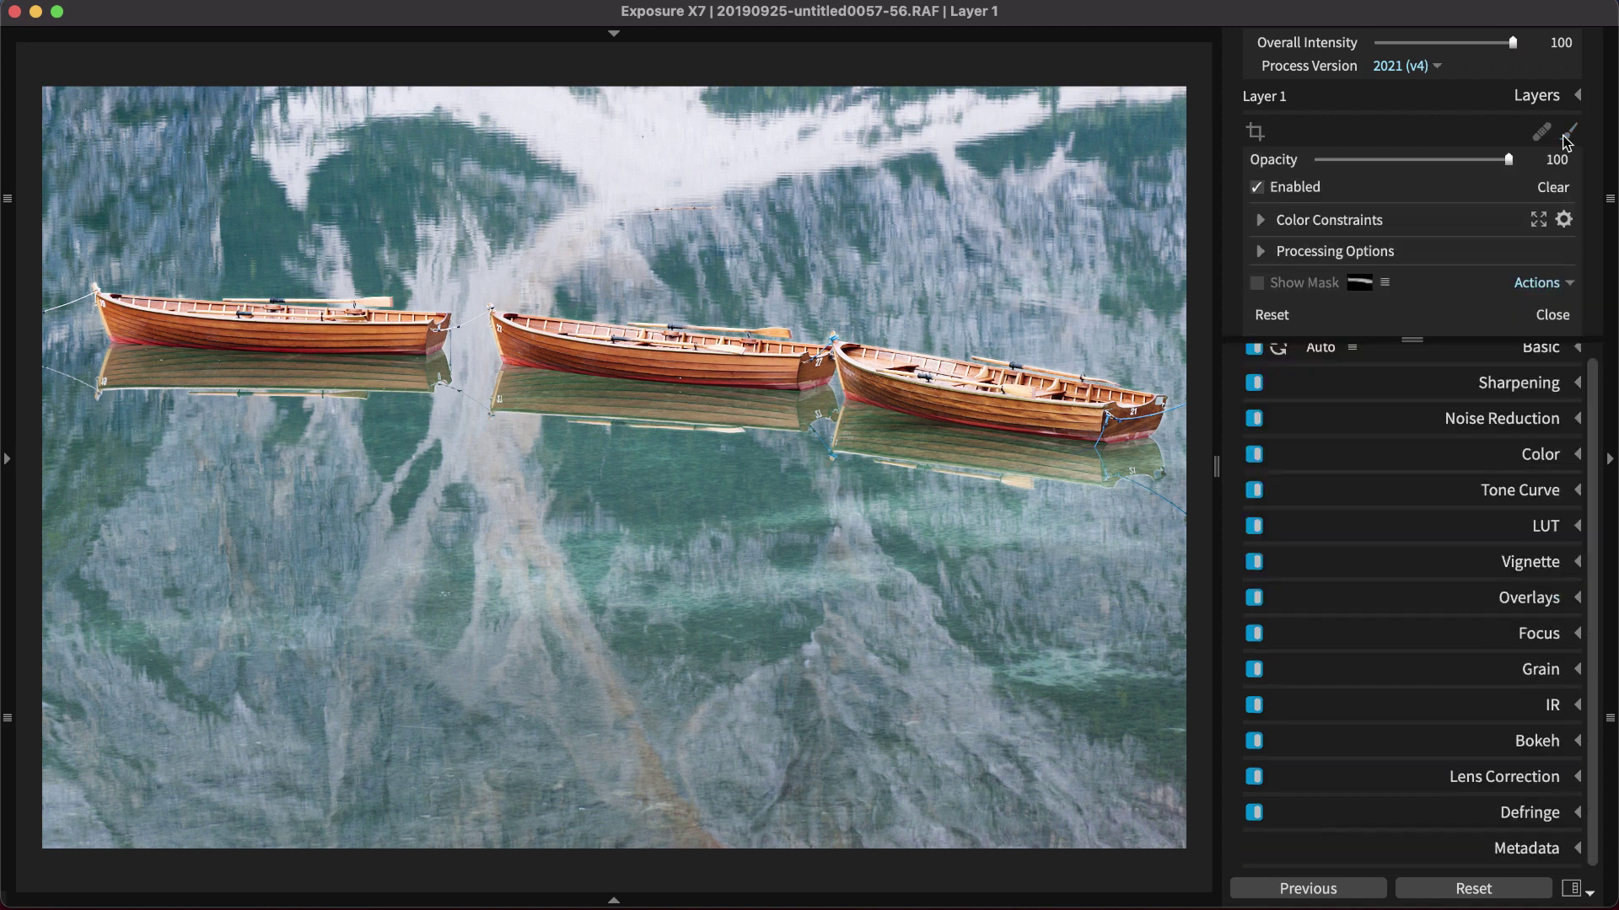
{"action": "left_click", "coordinate": [1536, 96]}
{"action": "left_click", "coordinate": [1492, 325]}
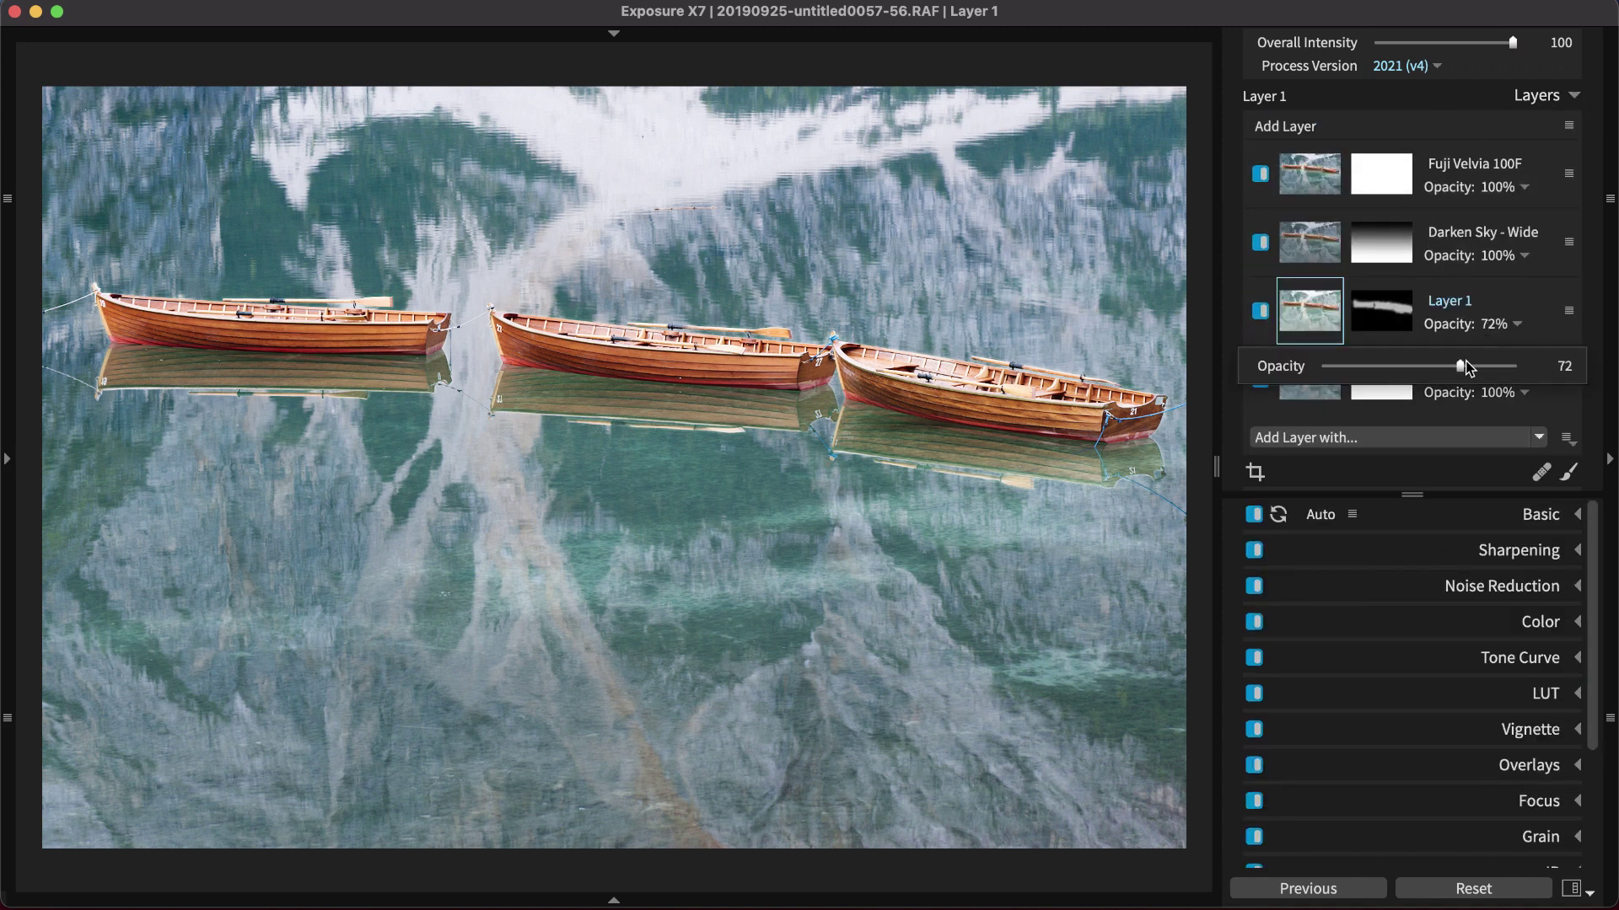
{"action": "mouse_move", "coordinate": [1465, 367]}
{"action": "left_mouse_down"}
{"action": "mouse_move", "coordinate": [1529, 373]}
{"action": "mouse_move", "coordinate": [1387, 371]}
{"action": "mouse_move", "coordinate": [1467, 371]}
{"action": "left_mouse_up"}
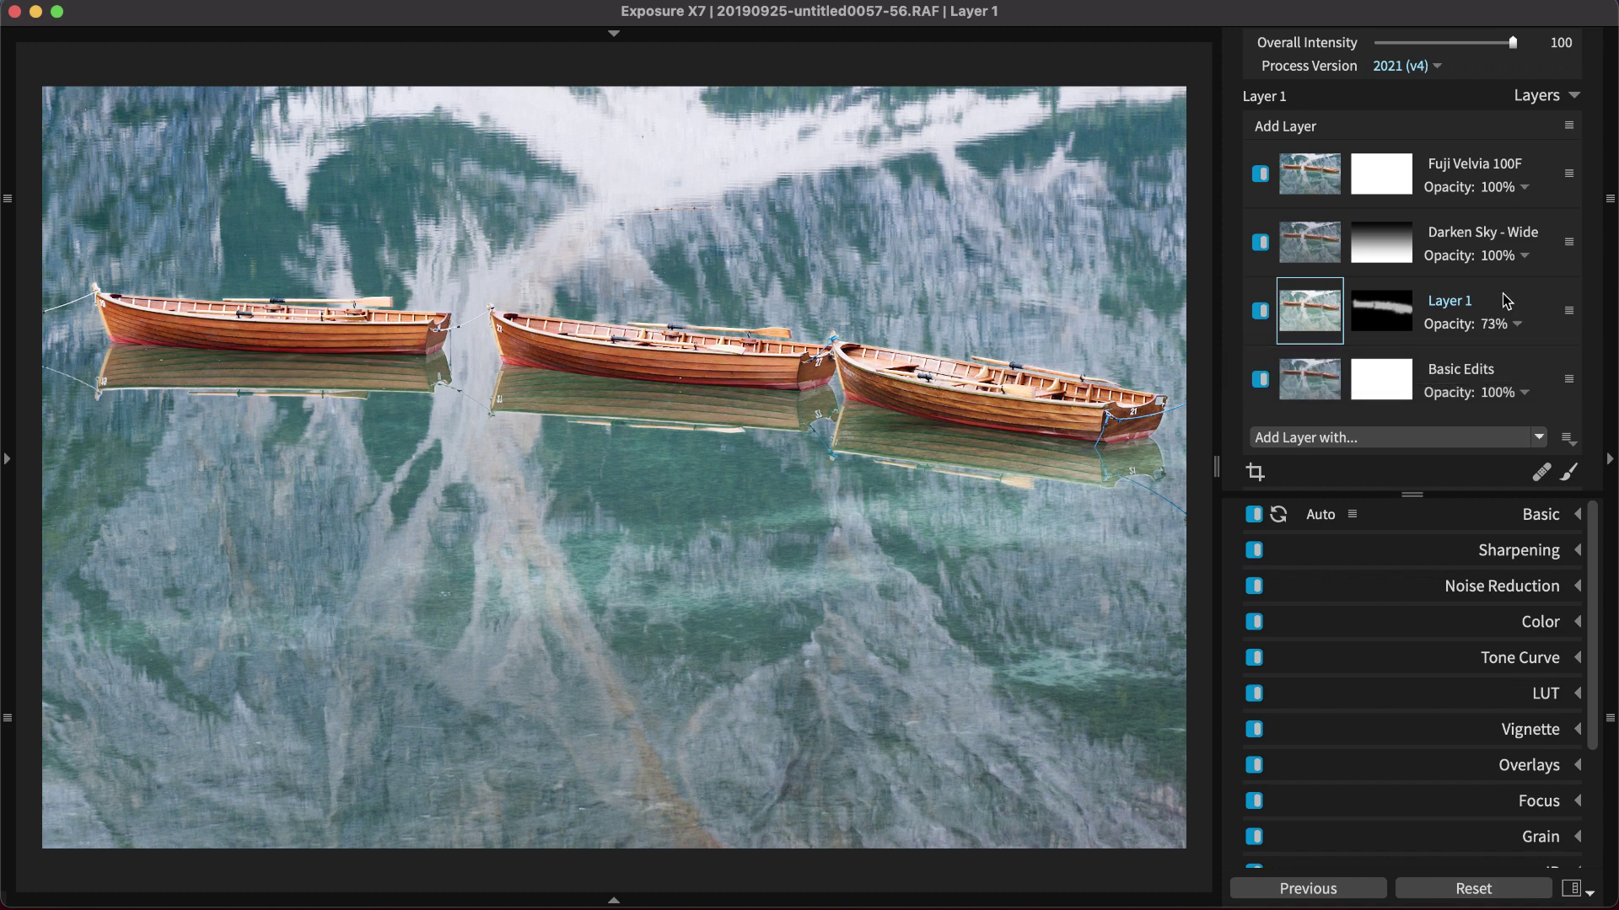